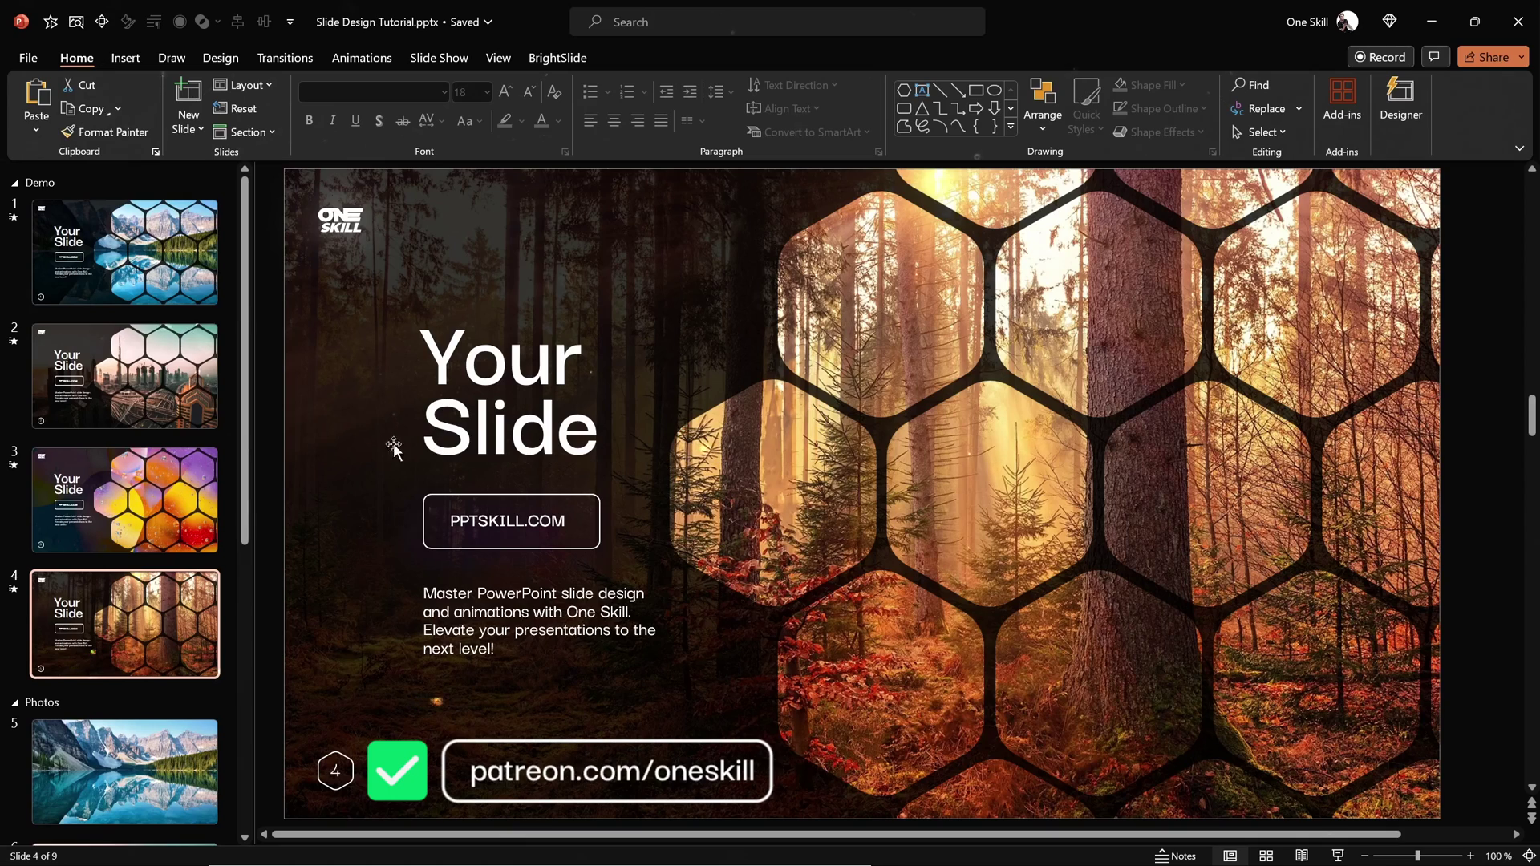
- Scroll the thumbnails and look back from blank slide 9 through the earlier photo slides
{"action": "left_click_drag", "start_coordinate": [244, 396], "coordinate": [262, 681]}
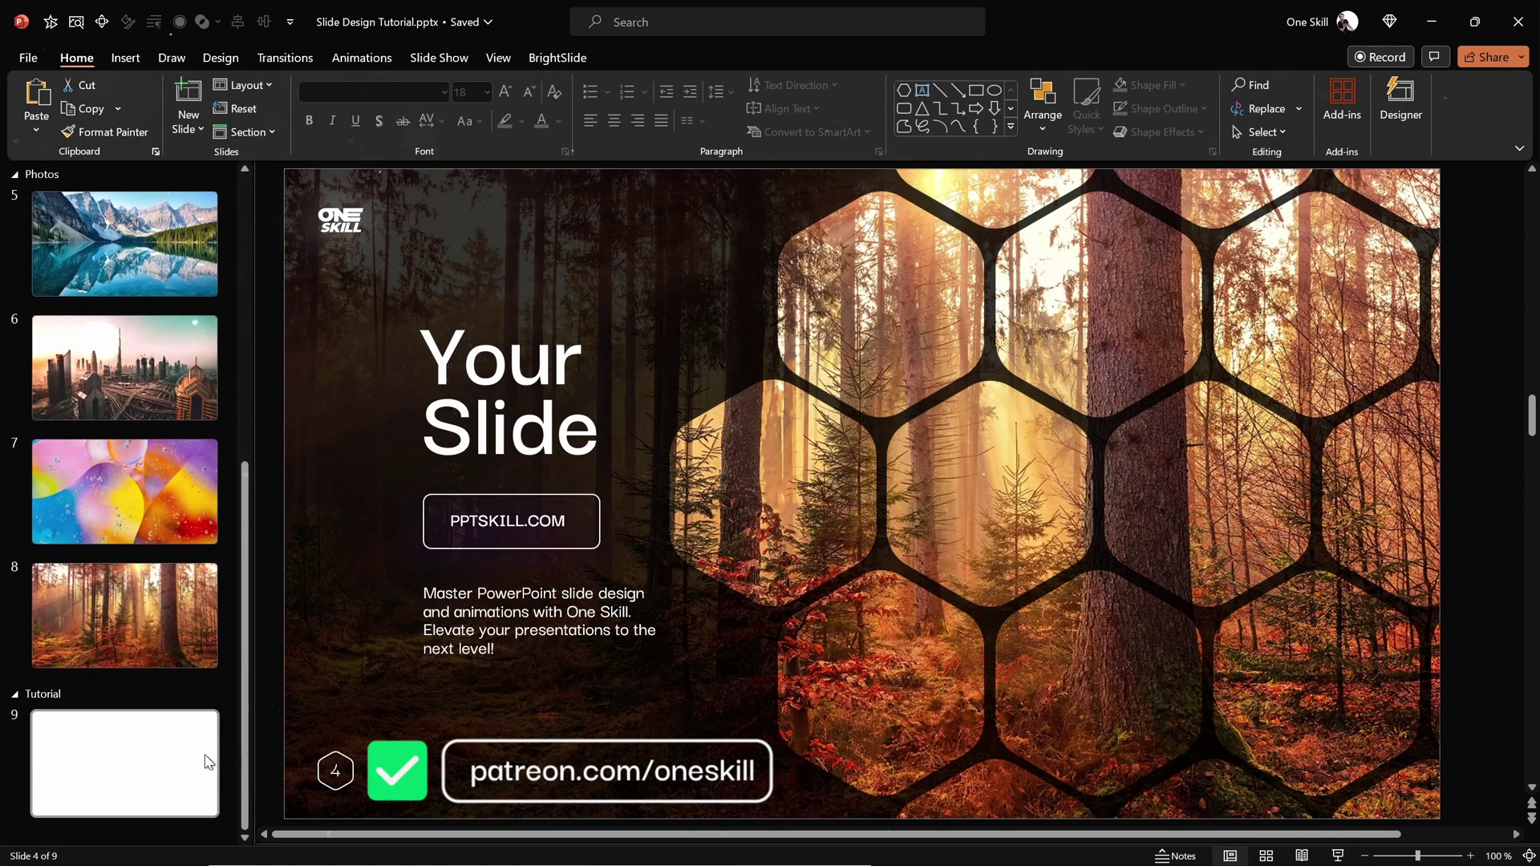
{"action": "left_click", "coordinate": [141, 765]}
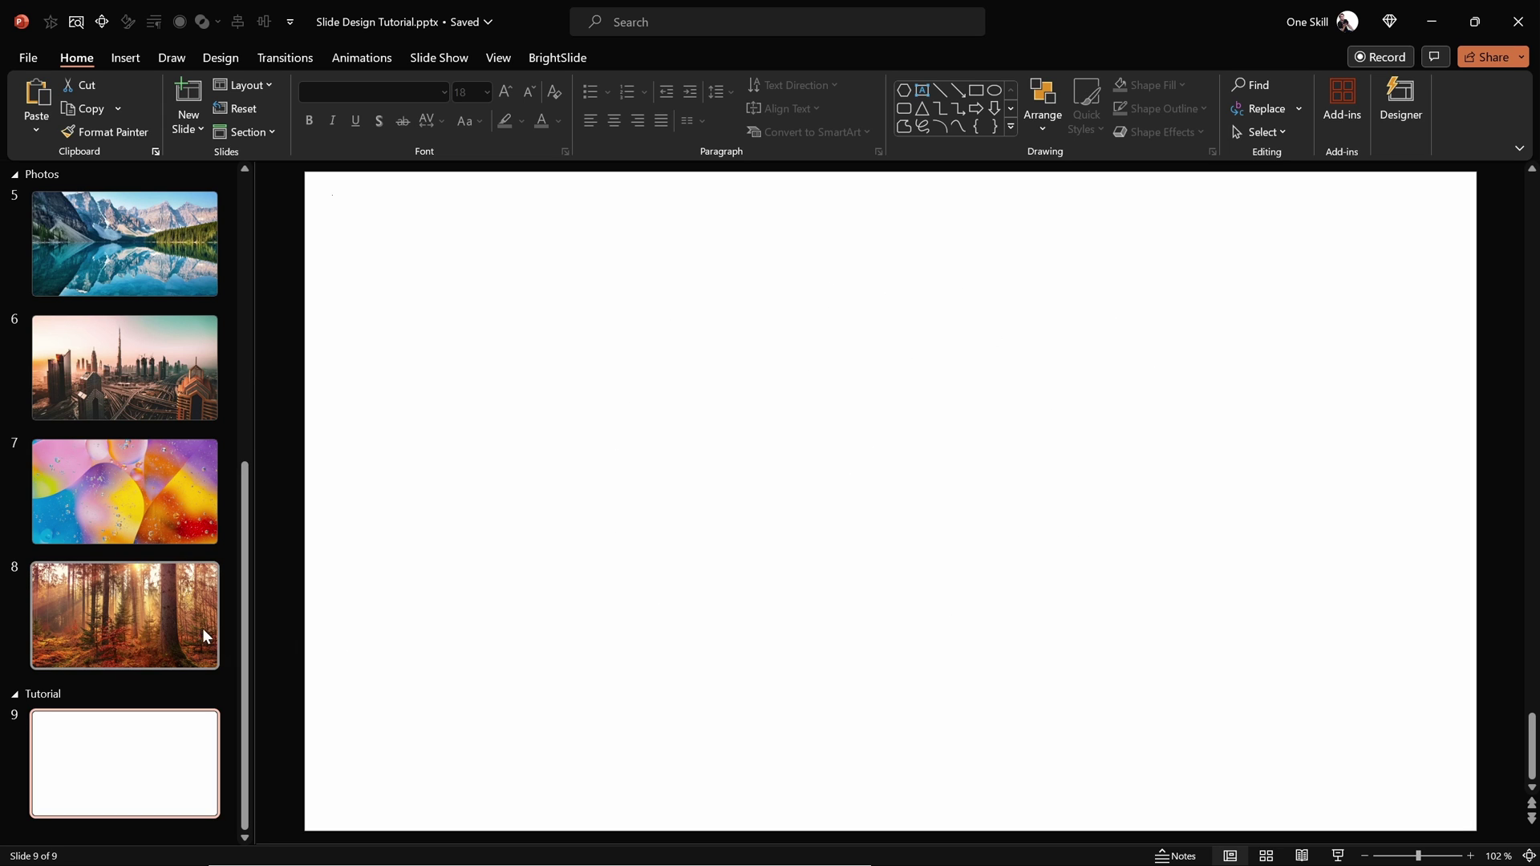
{"action": "left_click", "coordinate": [177, 621]}
{"action": "left_click", "coordinate": [166, 499]}
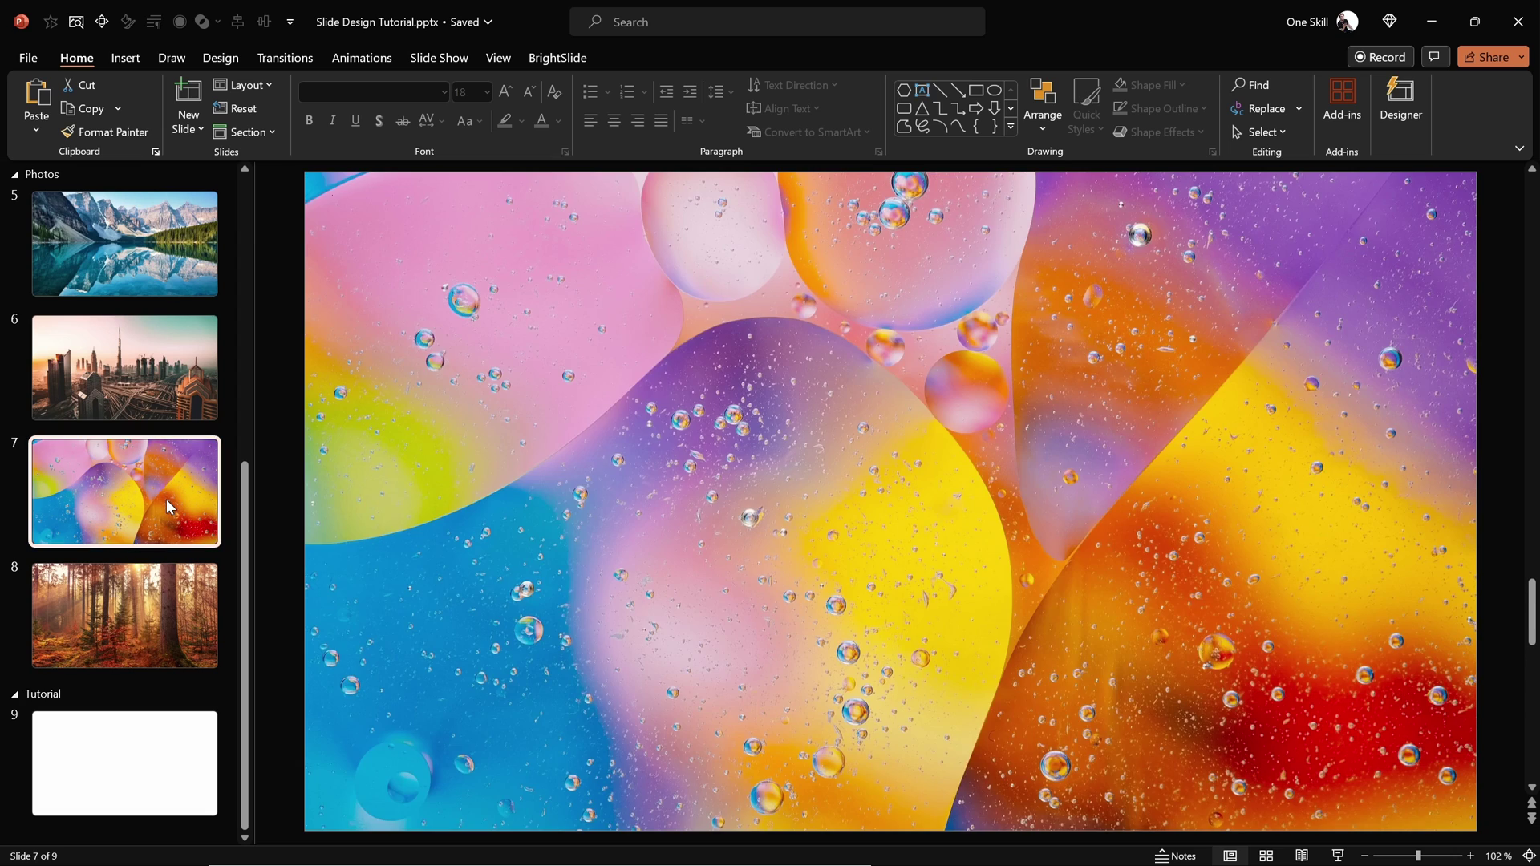
{"action": "left_click", "coordinate": [171, 373]}
{"action": "left_click", "coordinate": [168, 257]}
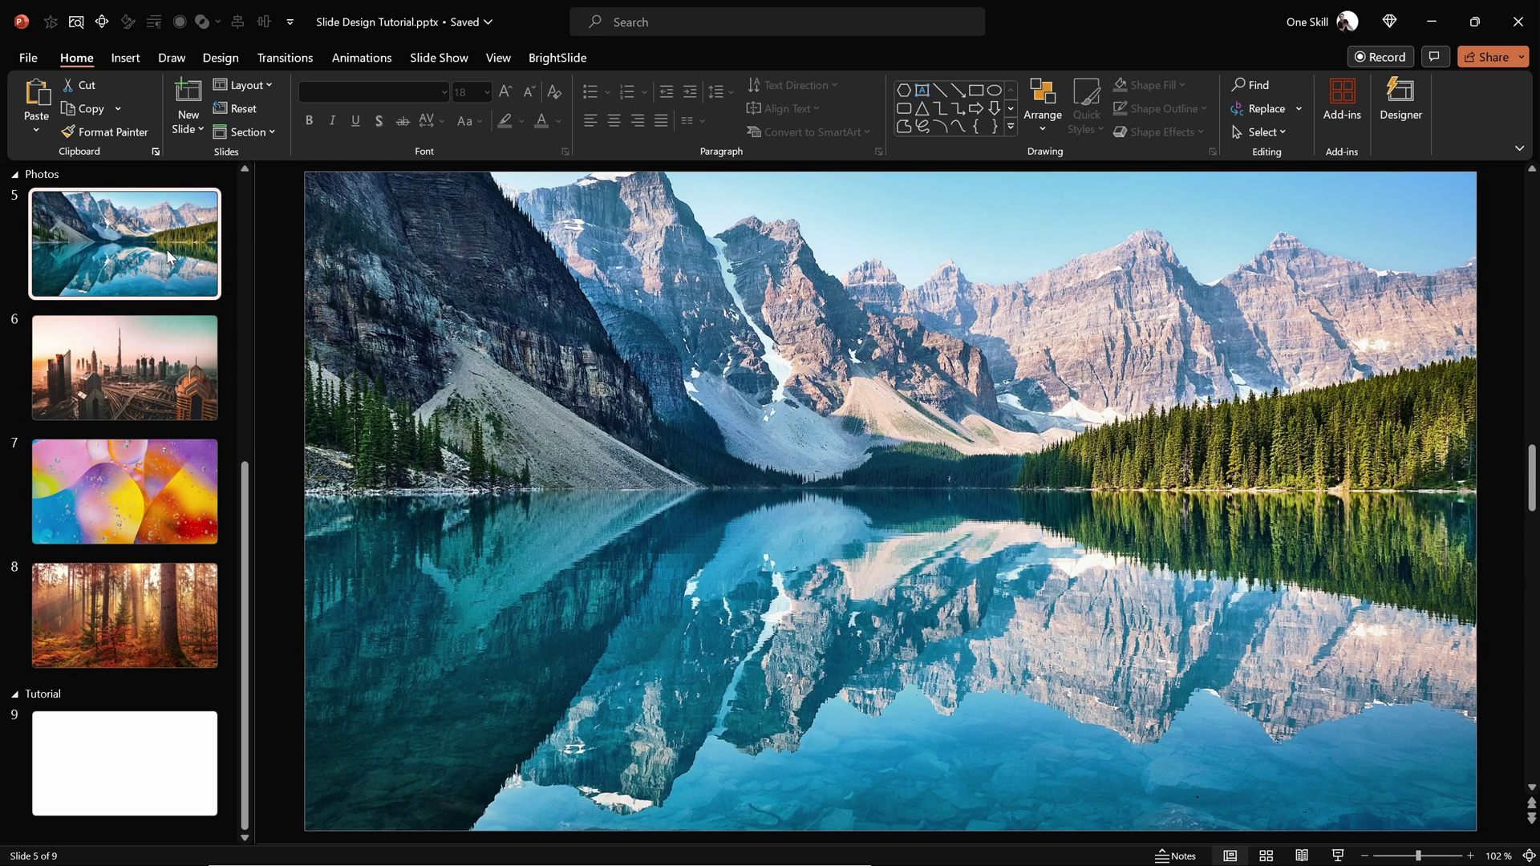
- Copy the colourful bubbles photo on slide 7 and return to blank slide 9
{"action": "left_click", "coordinate": [135, 494]}
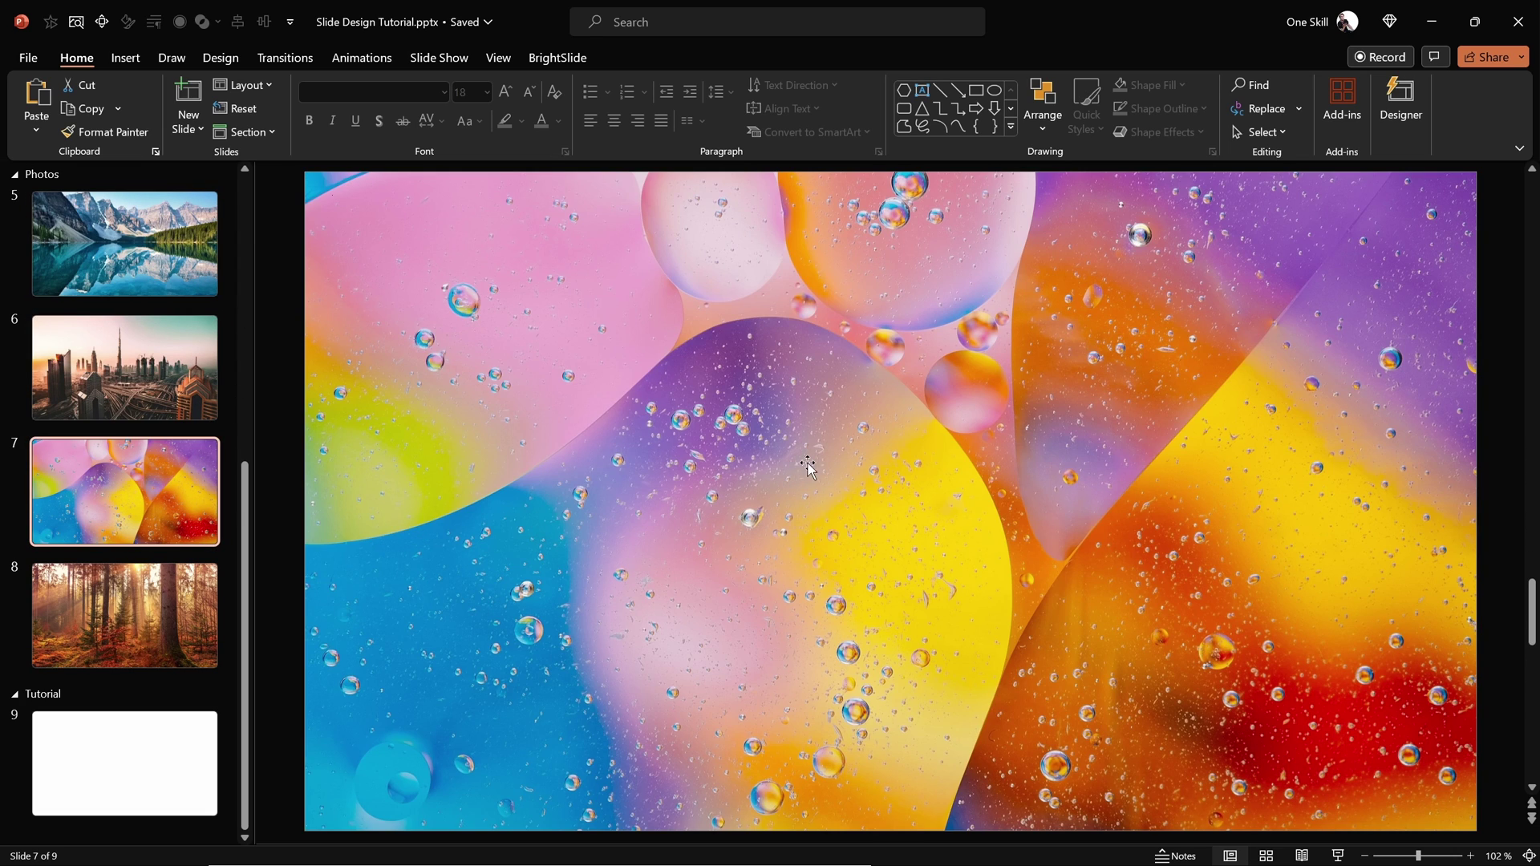
{"action": "left_click", "coordinate": [838, 440]}
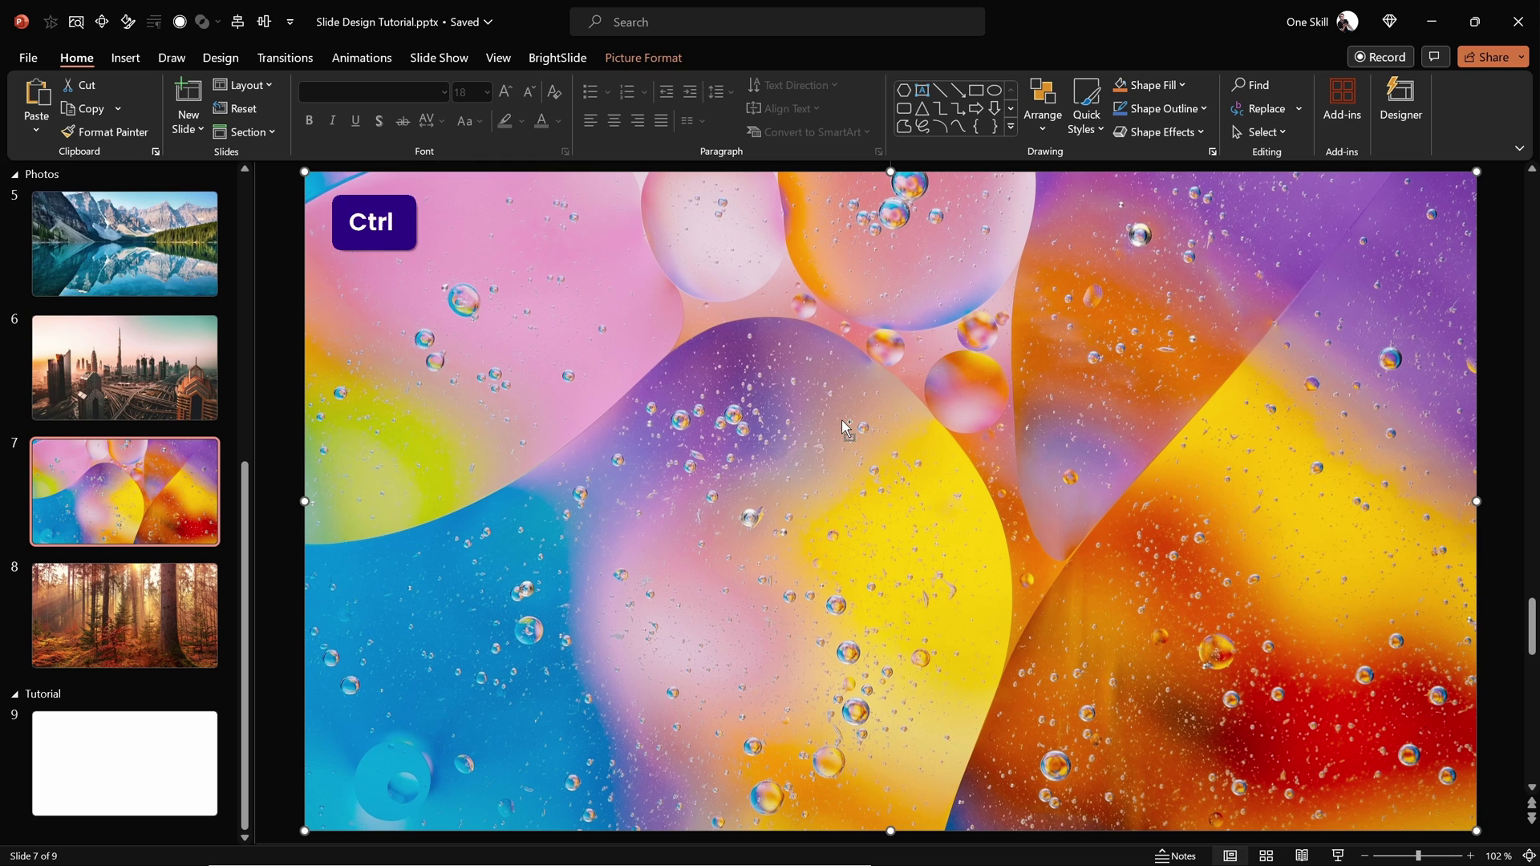
{"action": "key", "text": "ctrl+c"}
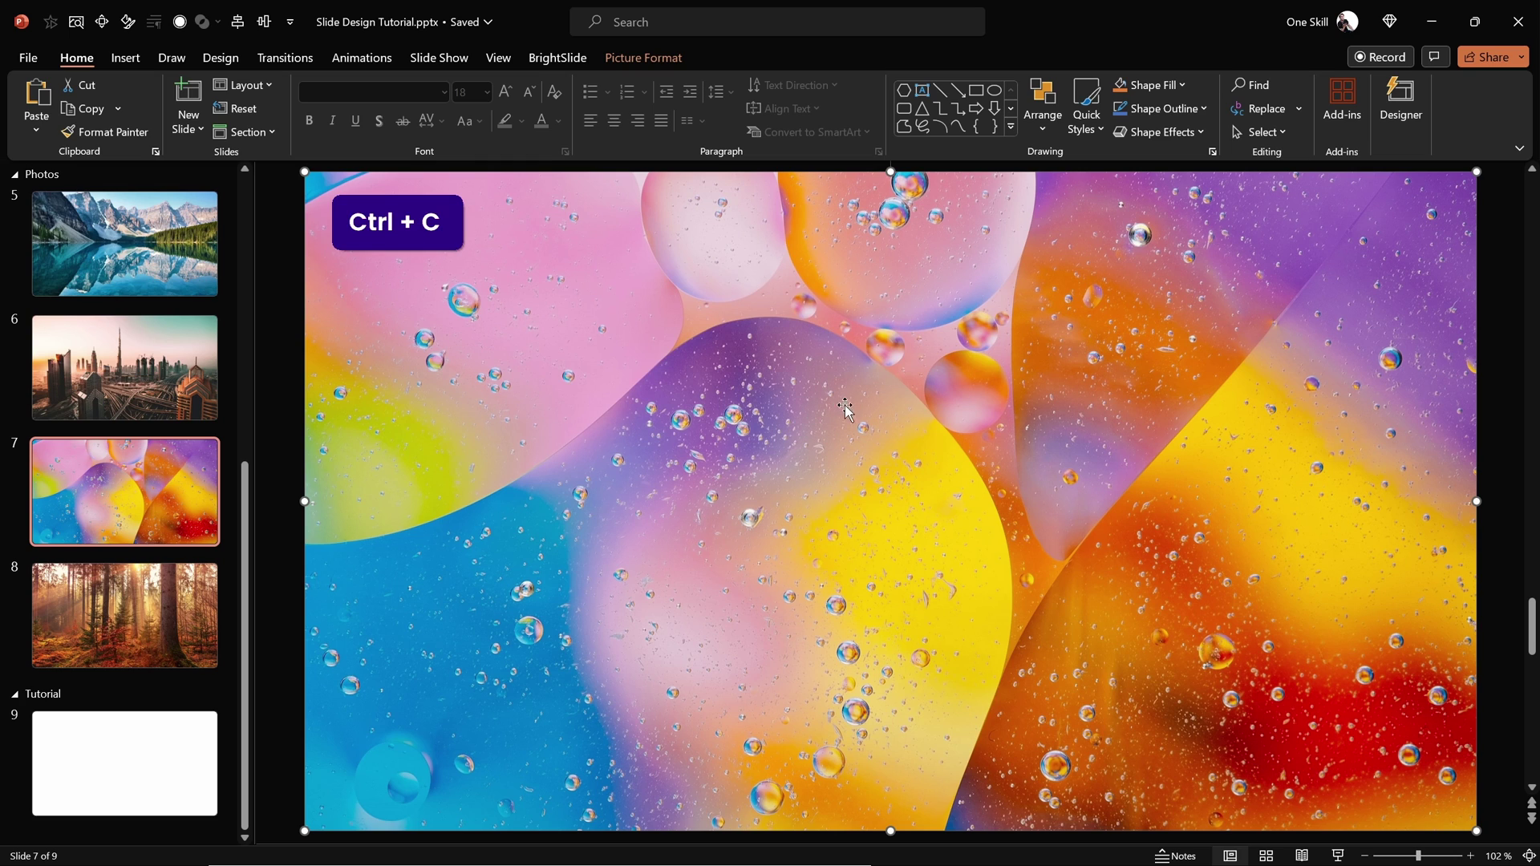
{"action": "left_click", "coordinate": [180, 757]}
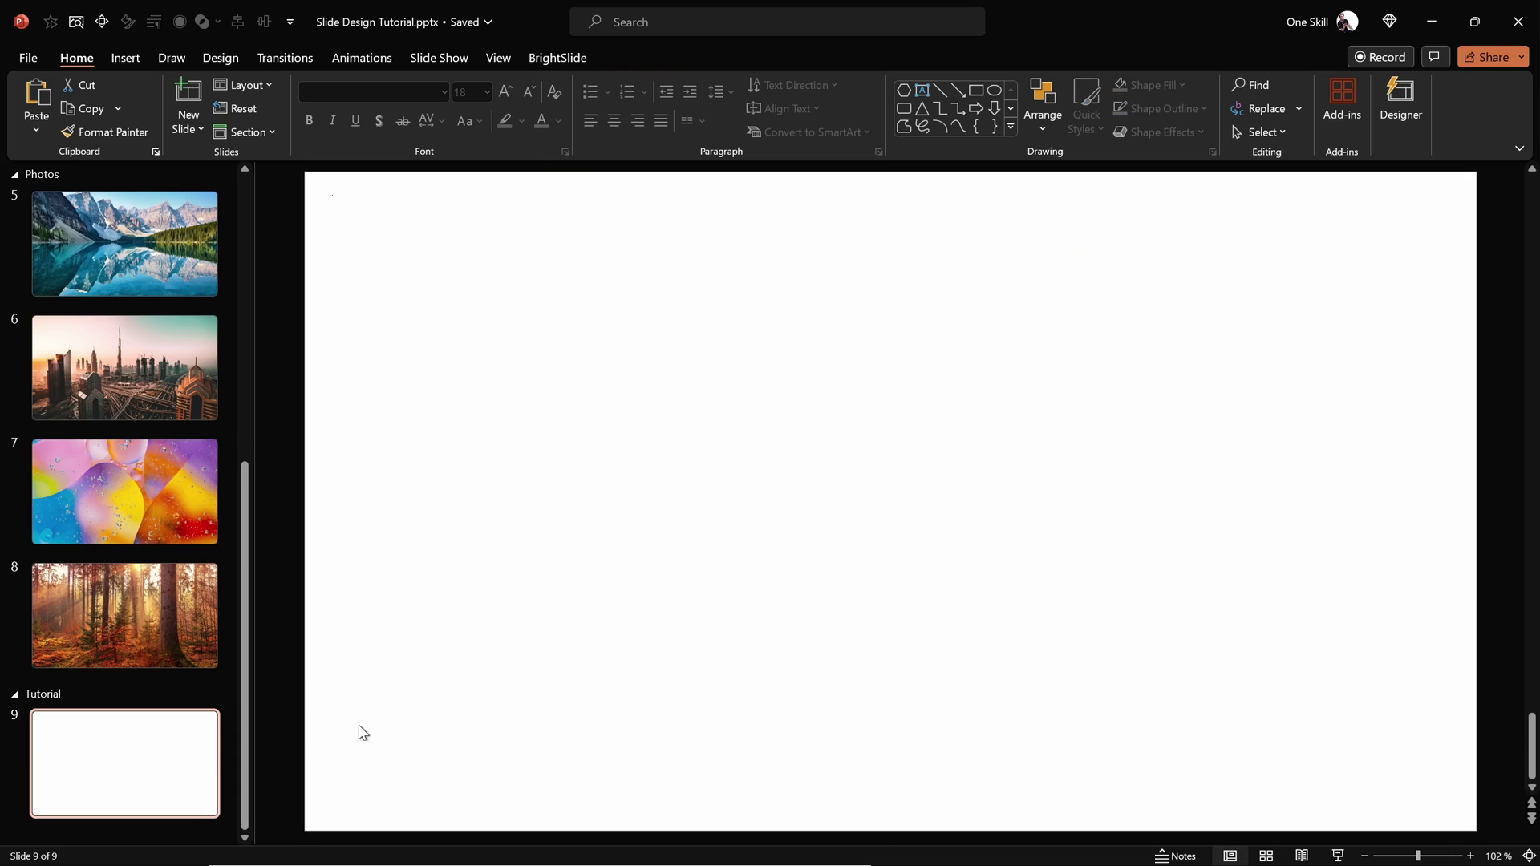
- Give slide 9 a picture fill background using the copied bubbles photo from the clipboard
{"action": "right_click", "coordinate": [848, 470]}
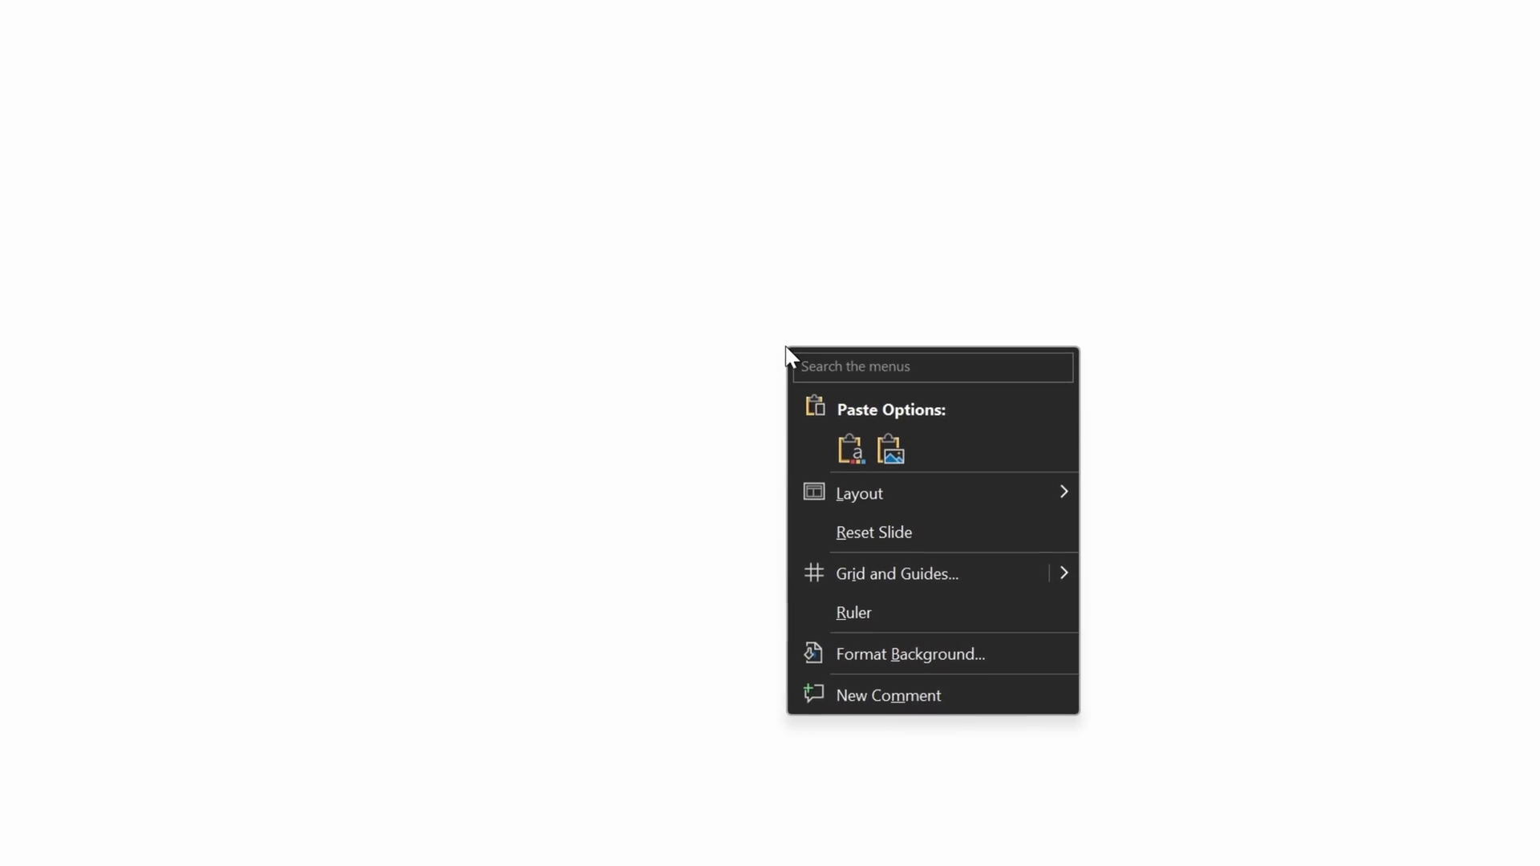
{"action": "left_click", "coordinate": [882, 651]}
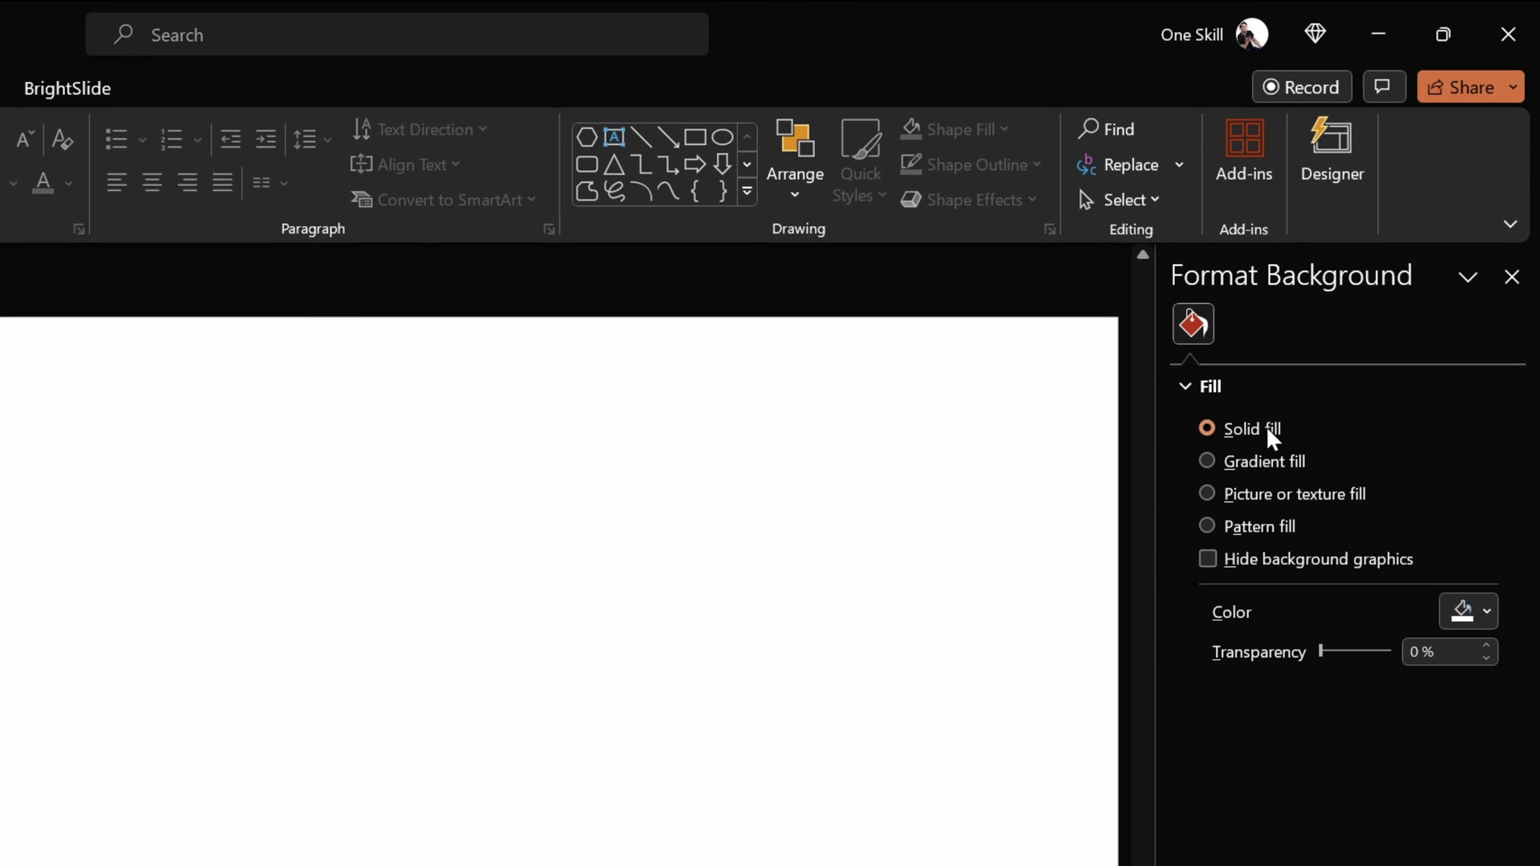
{"action": "left_click", "coordinate": [1207, 493]}
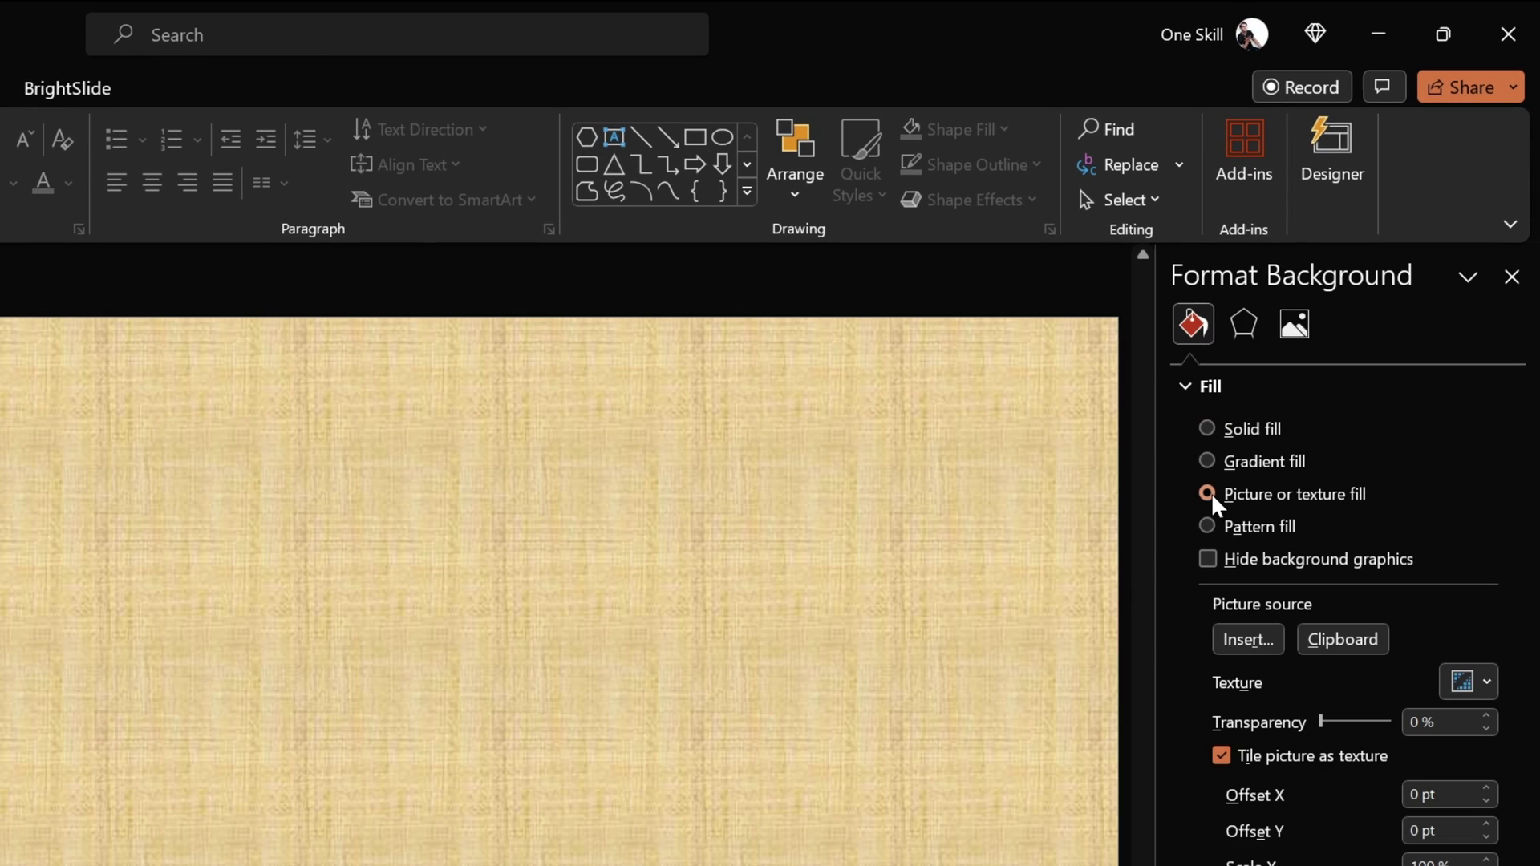
{"action": "left_click", "coordinate": [1341, 637]}
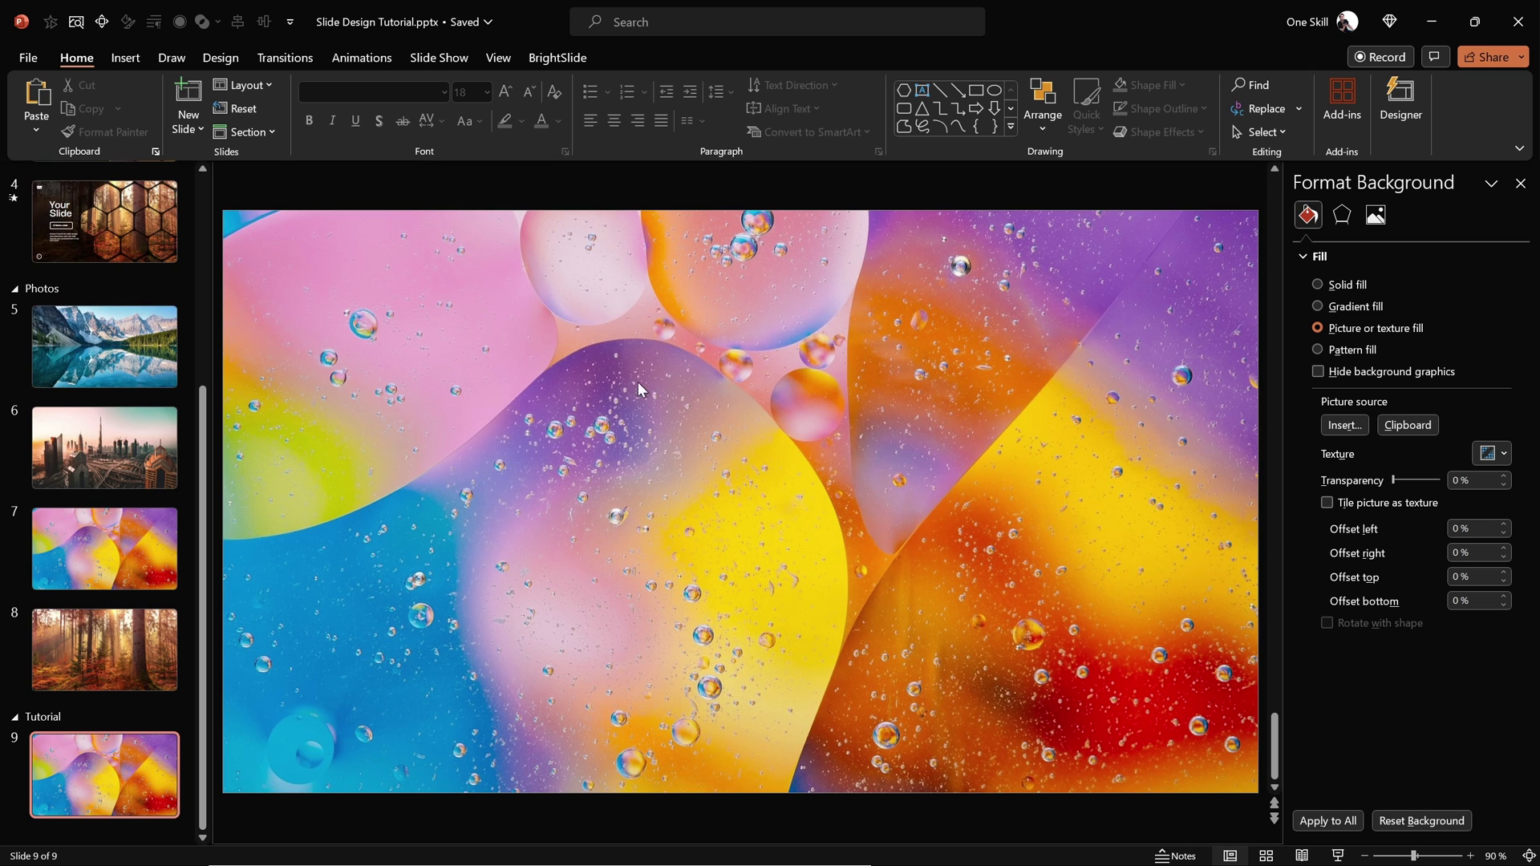
- Draw a rectangle and stretch it to cover the whole of slide 9
{"action": "left_click", "coordinate": [125, 57]}
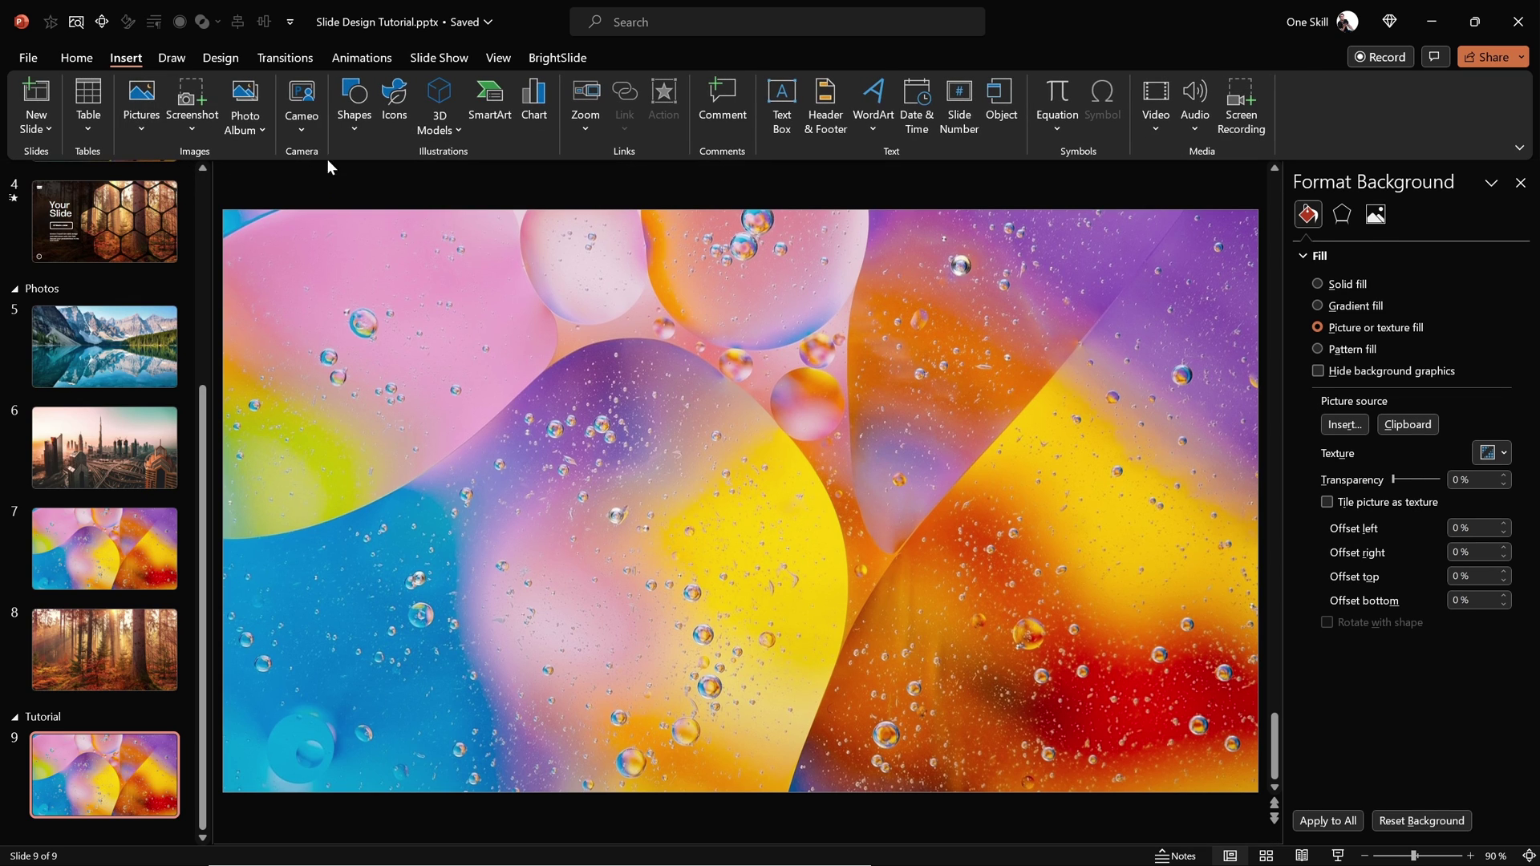
{"action": "left_click", "coordinate": [356, 126]}
{"action": "left_click", "coordinate": [418, 178]}
{"action": "left_click_drag", "start_coordinate": [269, 250], "coordinate": [696, 493]}
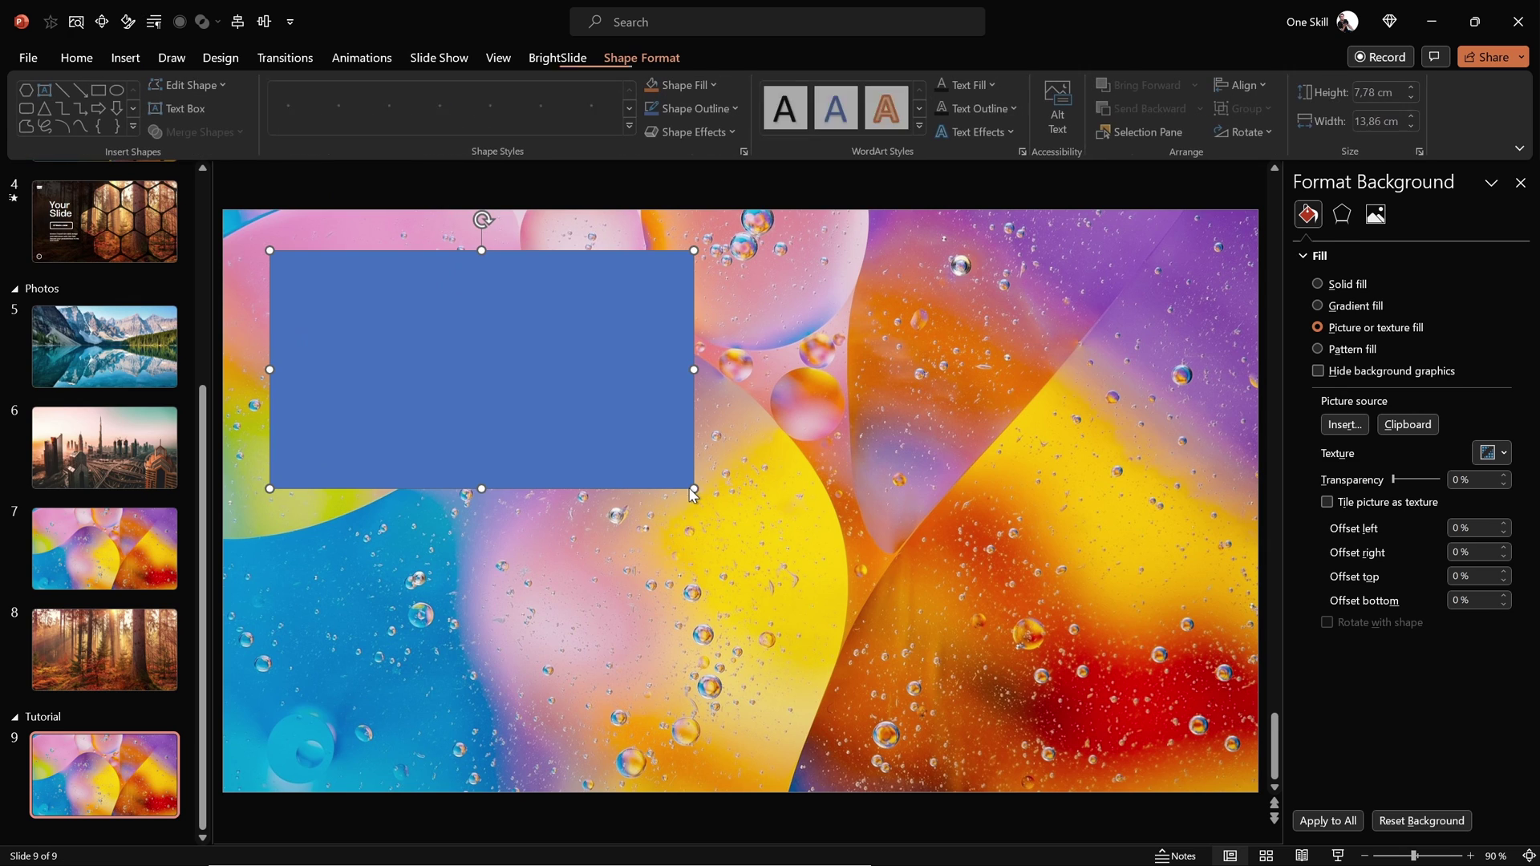
{"action": "mouse_move", "coordinate": [506, 380]}
{"action": "left_mouse_down"}
{"action": "mouse_move", "coordinate": [459, 360]}
{"action": "mouse_move", "coordinate": [459, 338]}
{"action": "left_mouse_up"}
{"action": "left_click_drag", "start_coordinate": [650, 448], "coordinate": [1255, 797]}
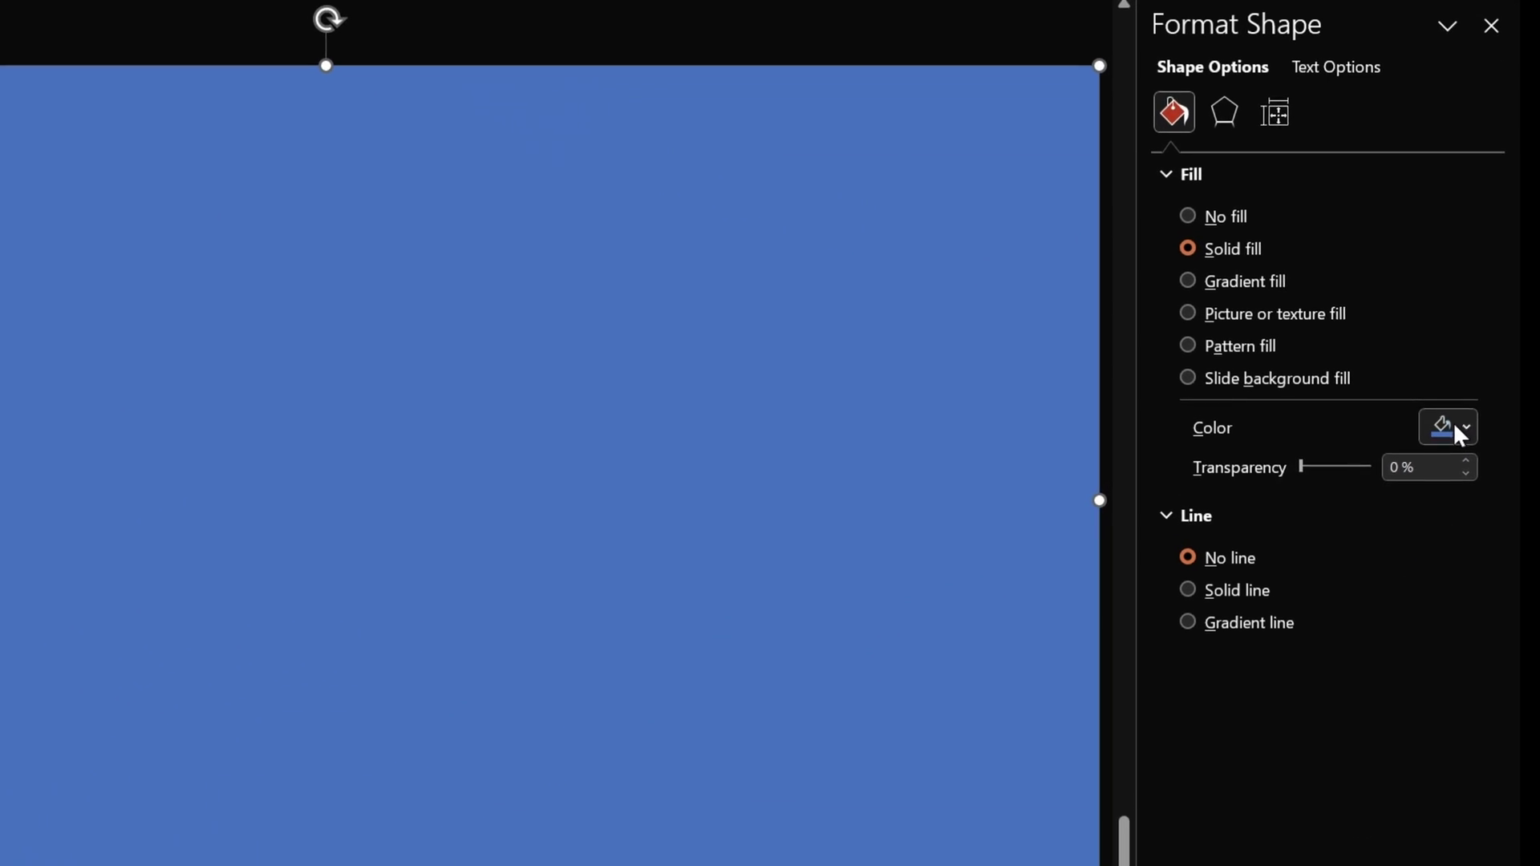
- Fill the rectangle black with 20% transparency and deselect it
{"action": "left_click", "coordinate": [1454, 427]}
{"action": "left_click", "coordinate": [1316, 498]}
{"action": "left_click", "coordinate": [1376, 471]}
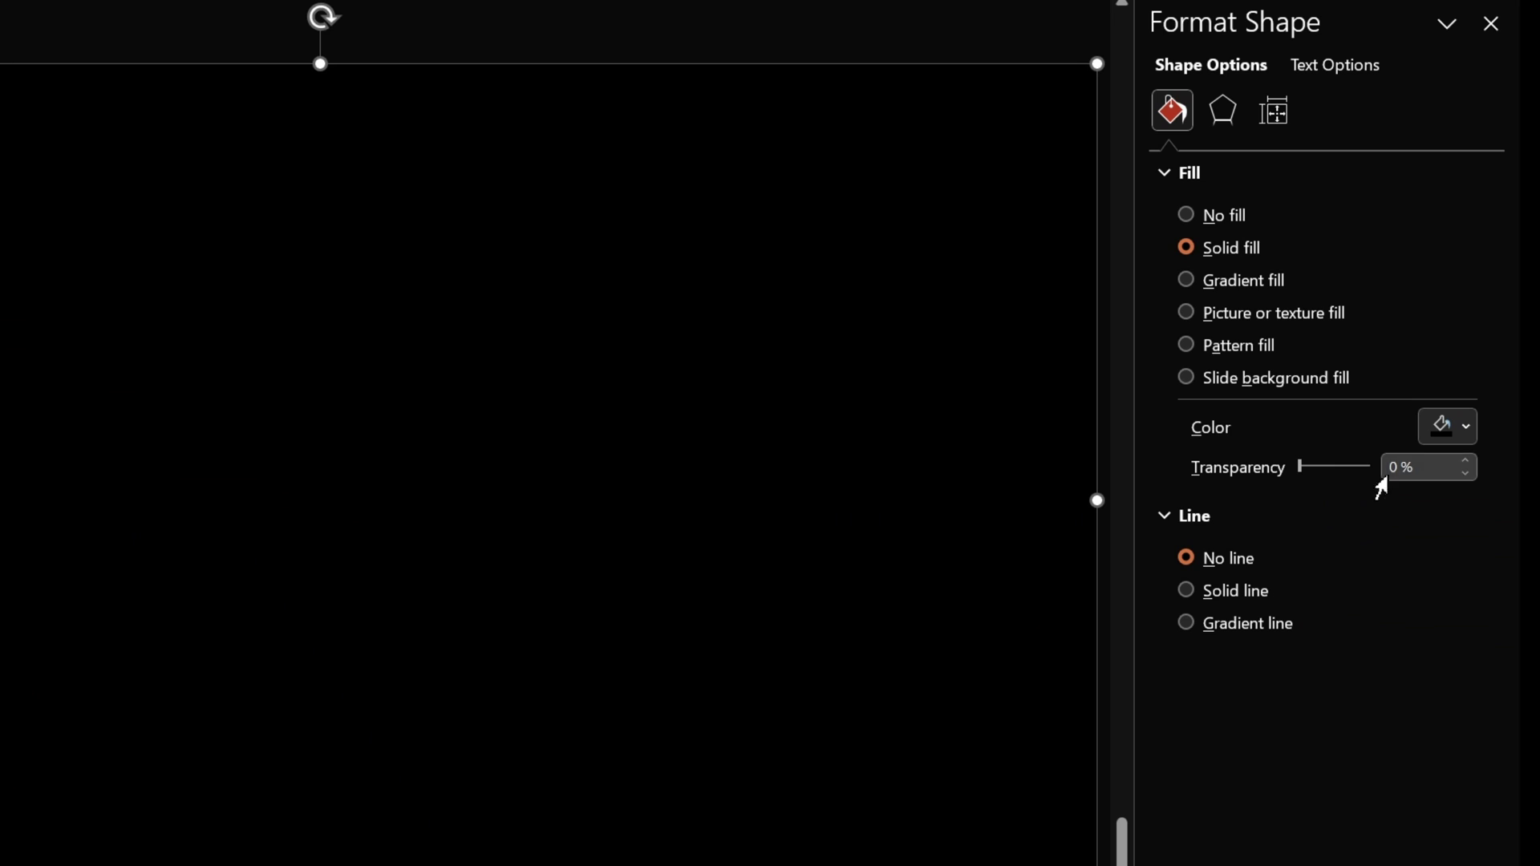
{"action": "type", "text": "20"}
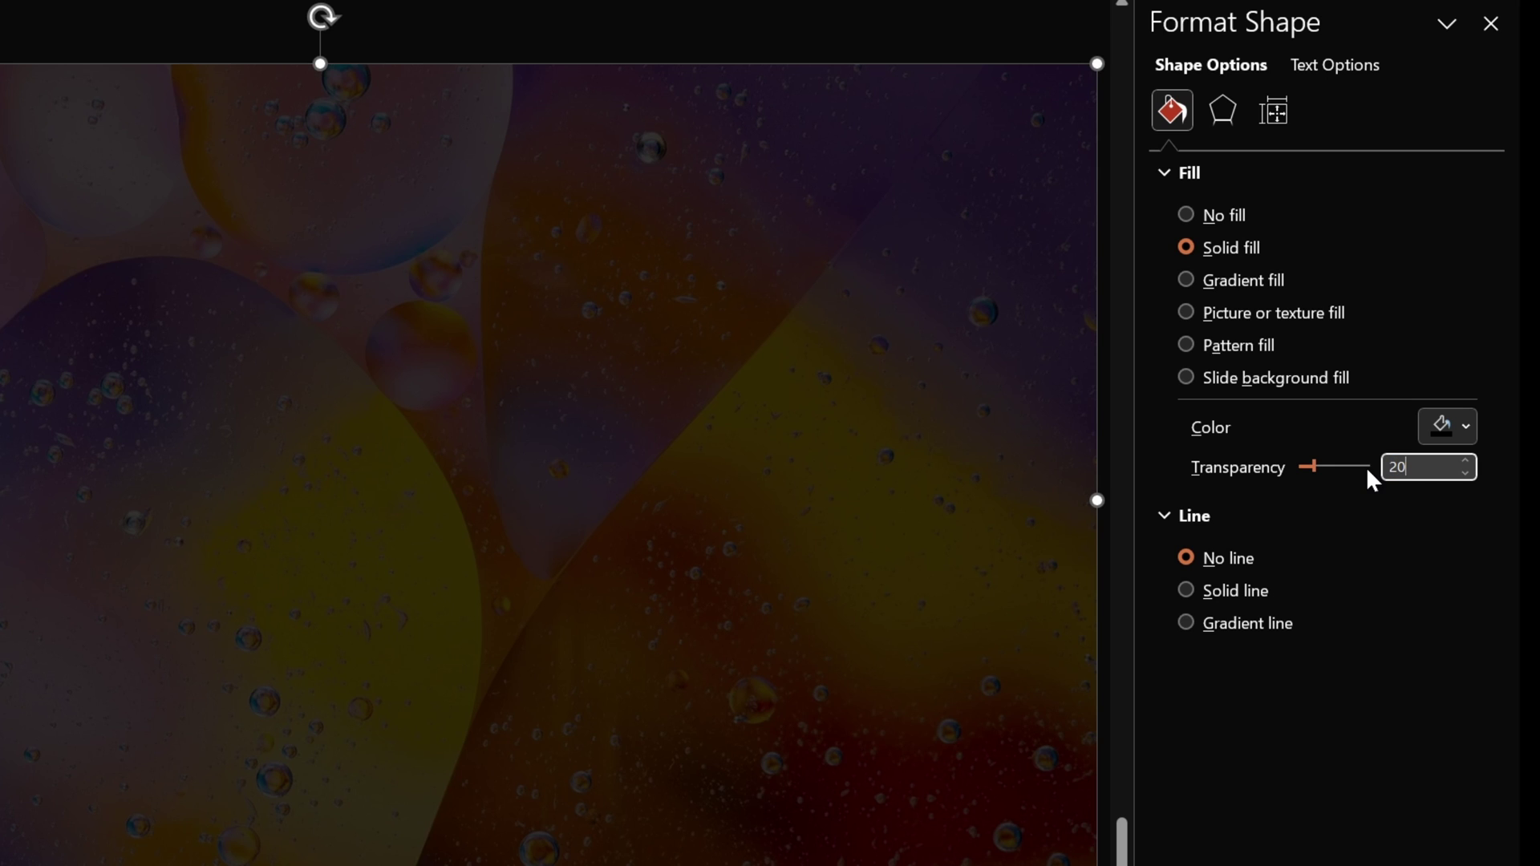
{"action": "key", "text": "Return"}
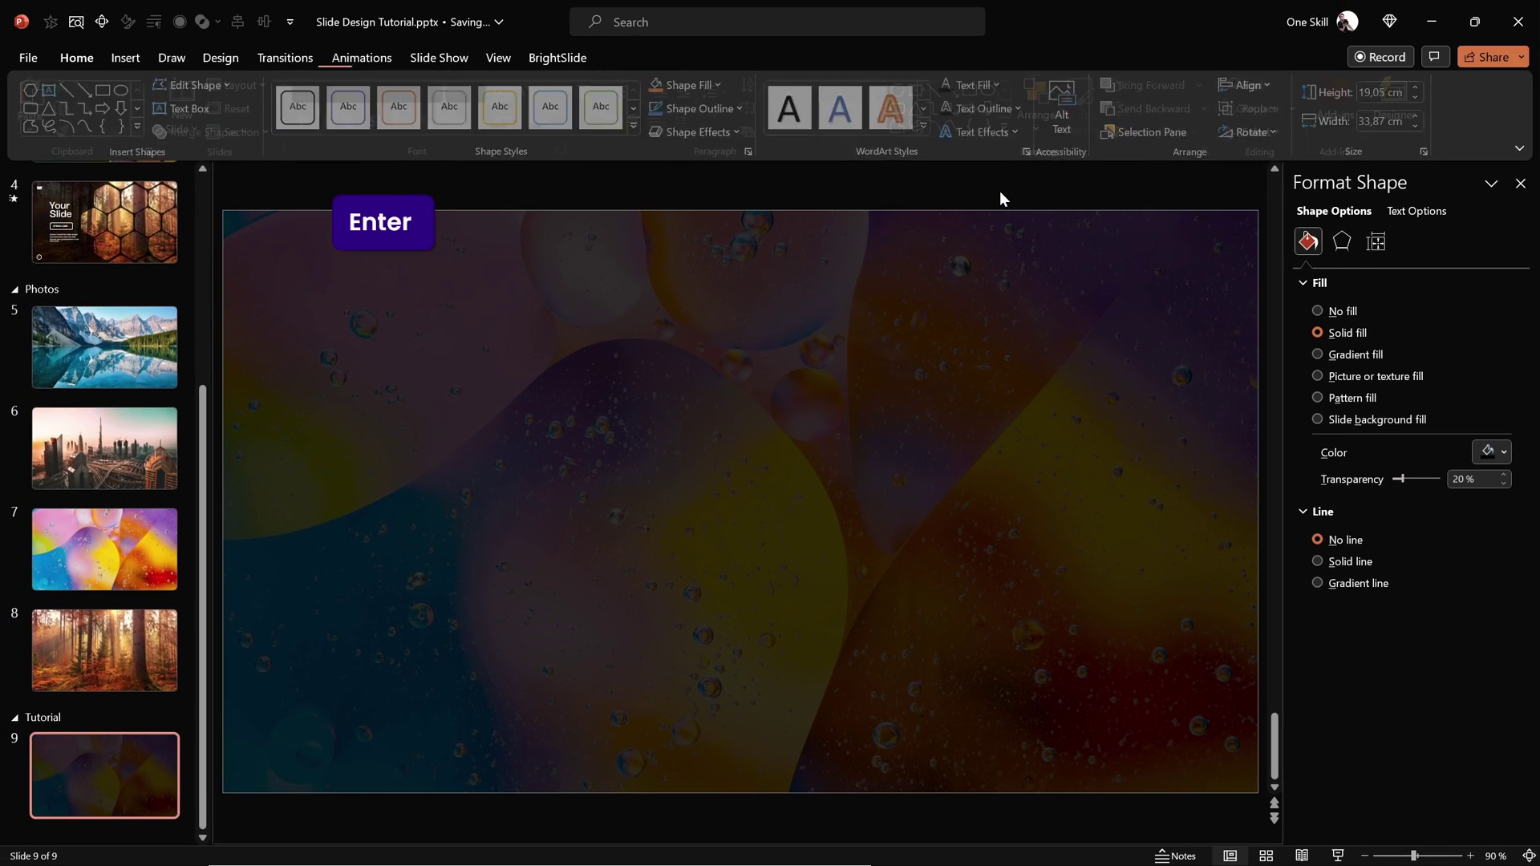
{"action": "left_click", "coordinate": [947, 166]}
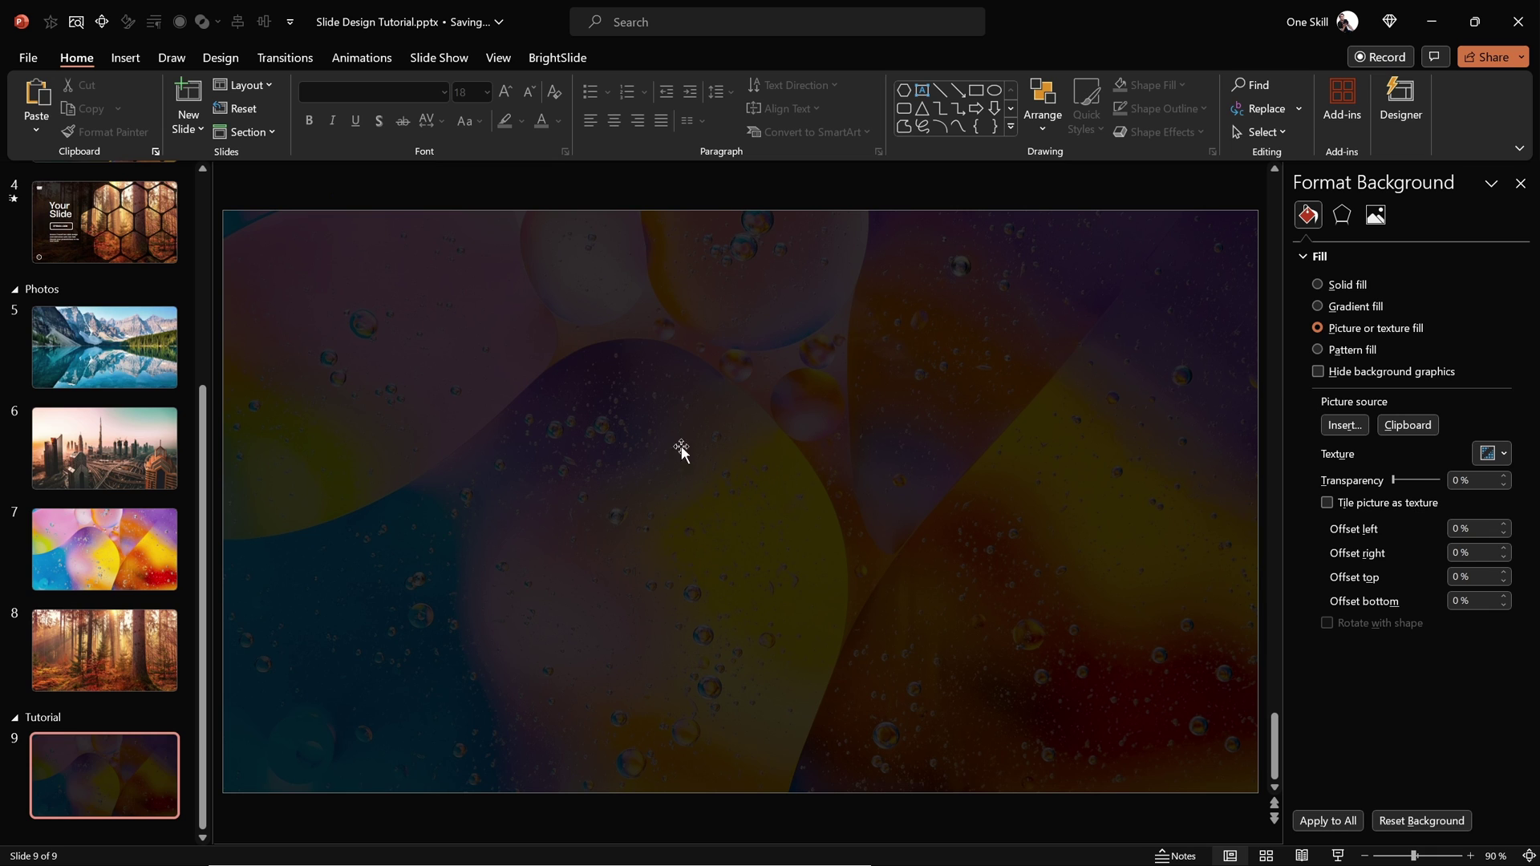
{"action": "left_click", "coordinate": [128, 62]}
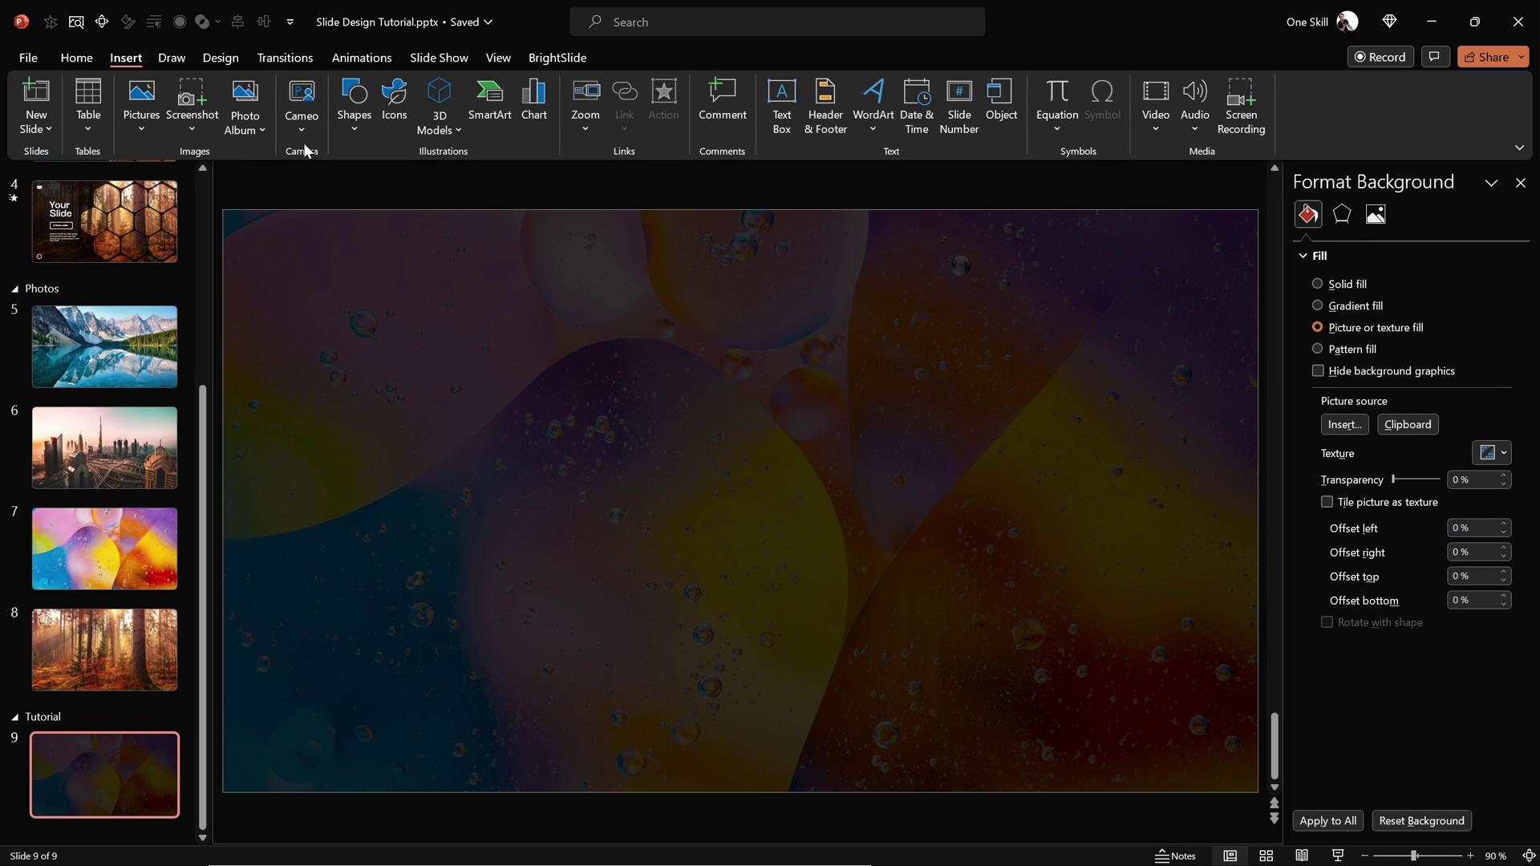
- Draw a trial circle with slide background fill, move it toward the centre, then delete it
{"action": "left_click", "coordinate": [356, 108]}
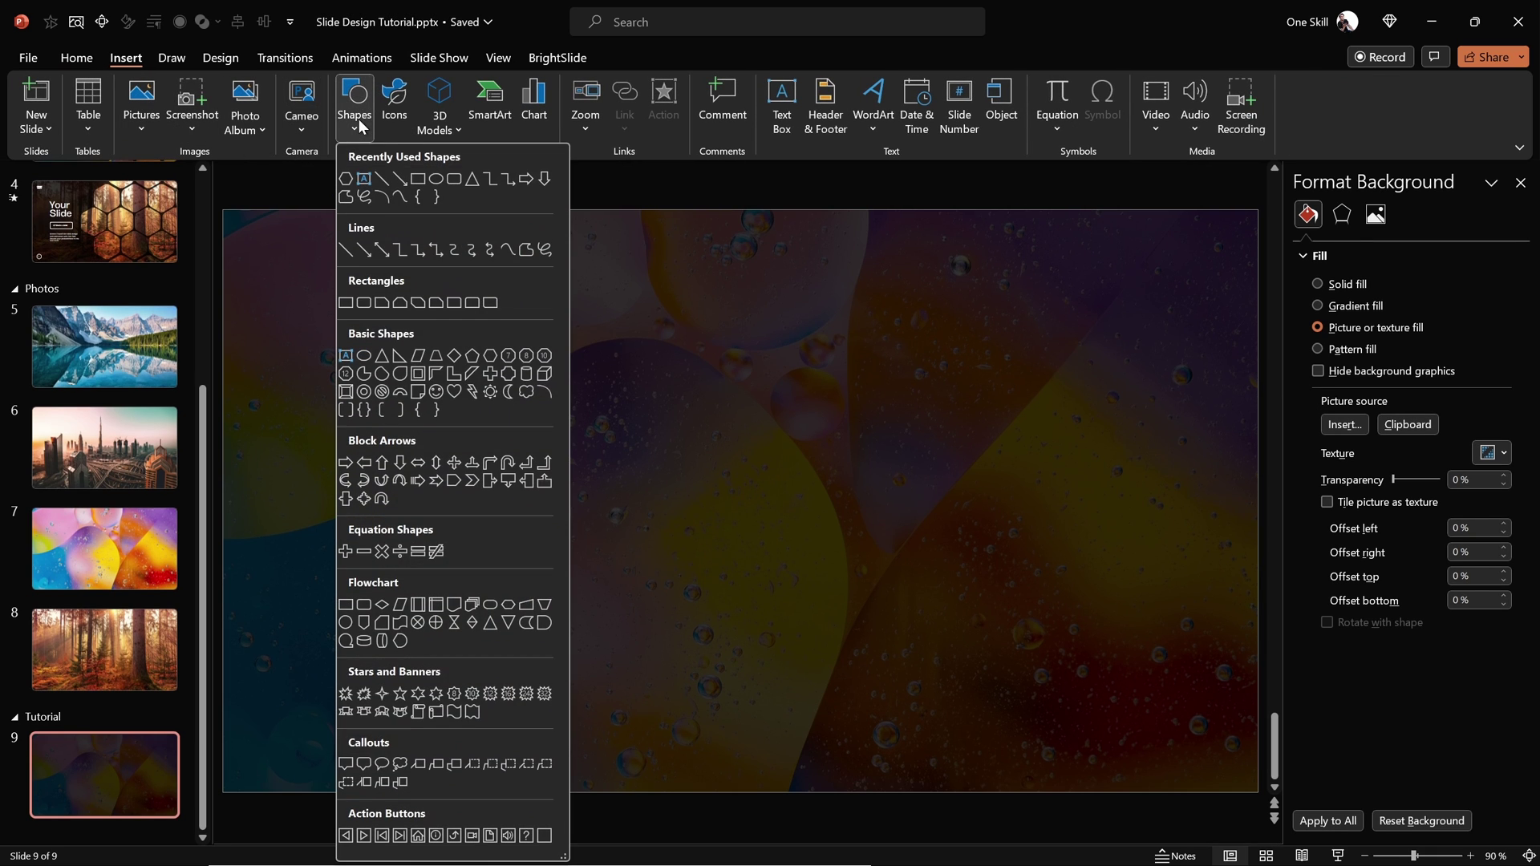
{"action": "left_click", "coordinate": [435, 179]}
{"action": "left_click_drag", "start_coordinate": [637, 381], "coordinate": [851, 601]}
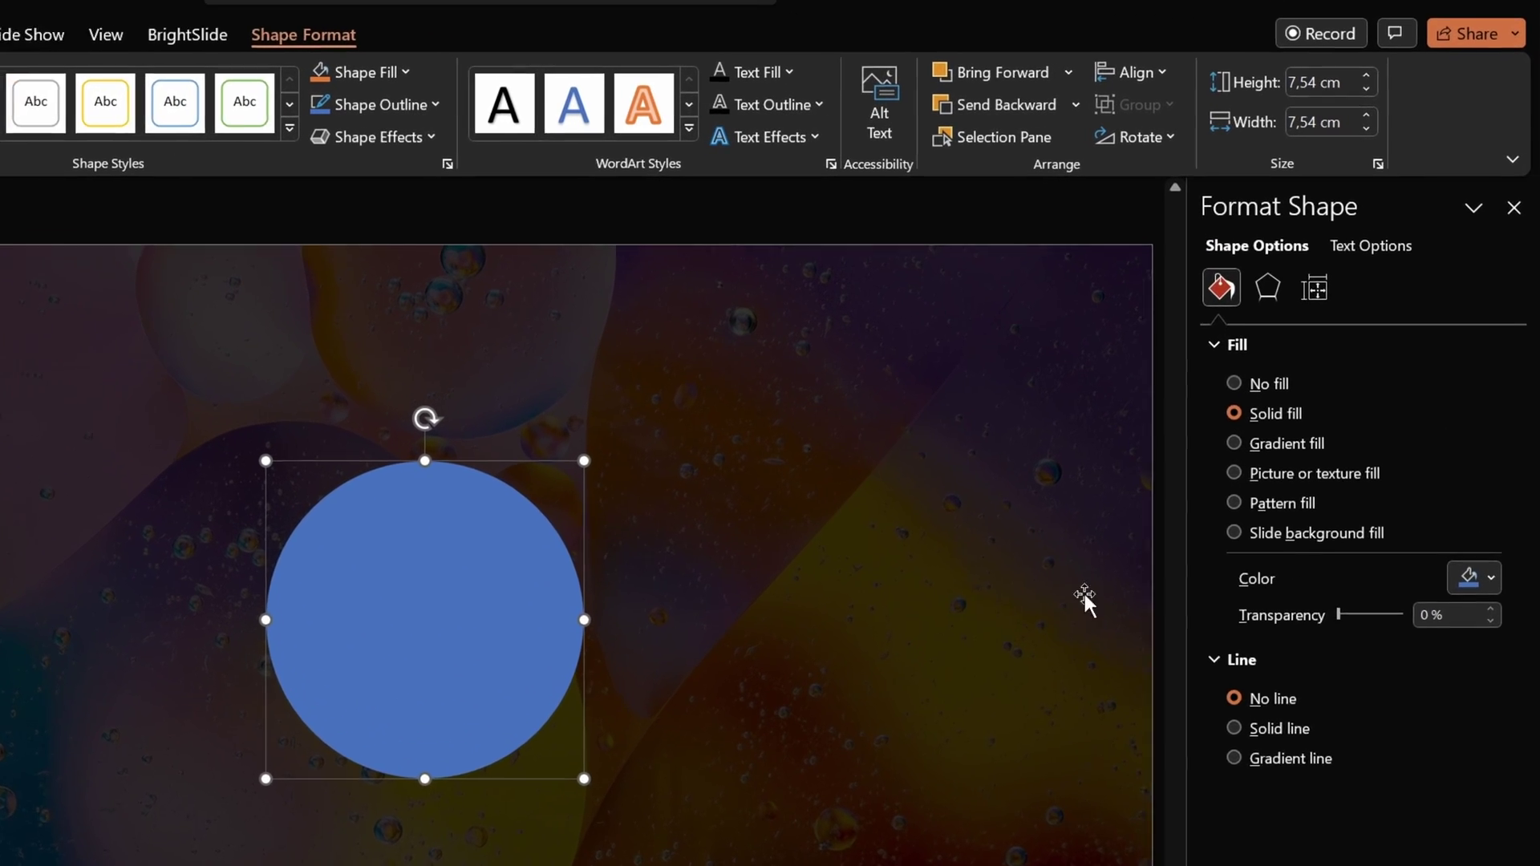
{"action": "left_click", "coordinate": [1234, 533]}
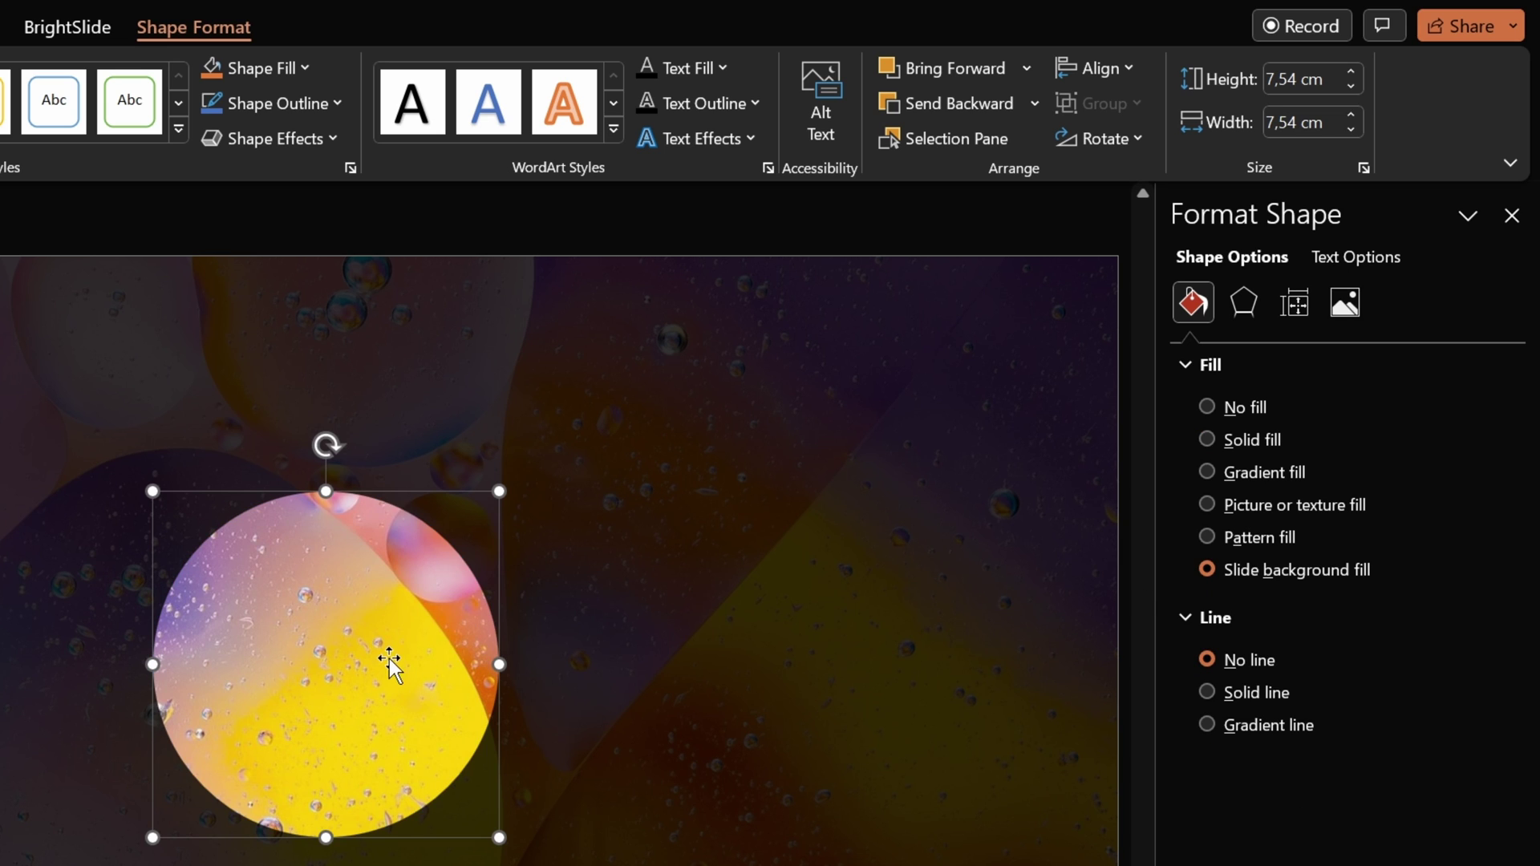
{"action": "left_click_drag", "start_coordinate": [390, 665], "coordinate": [860, 413]}
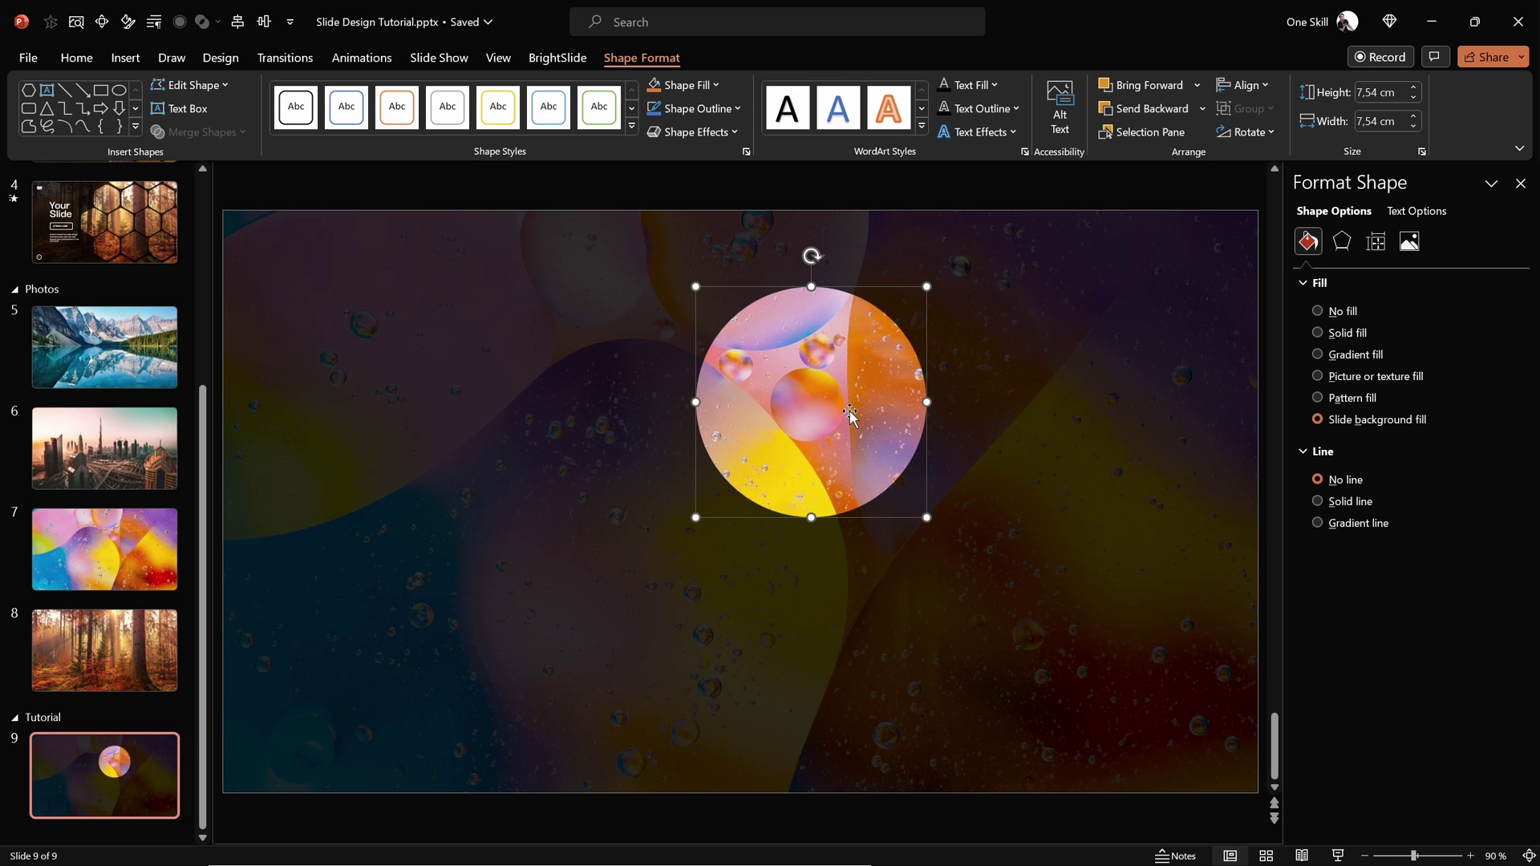
{"action": "key", "text": "Delete"}
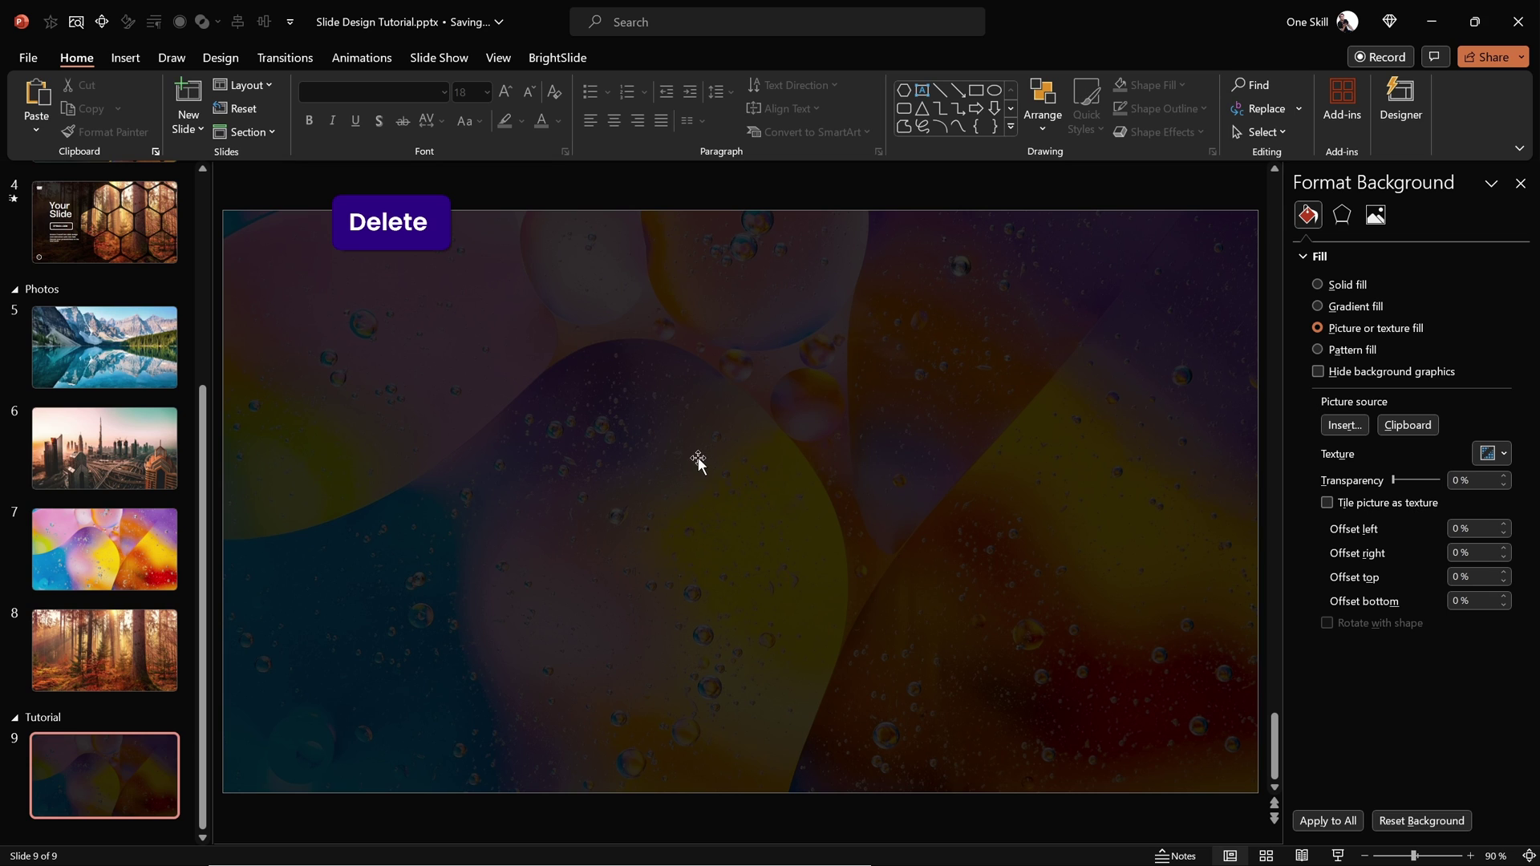
{"action": "scroll", "coordinate": [161, 385], "scroll_direction": "up", "scroll_amount": 4}
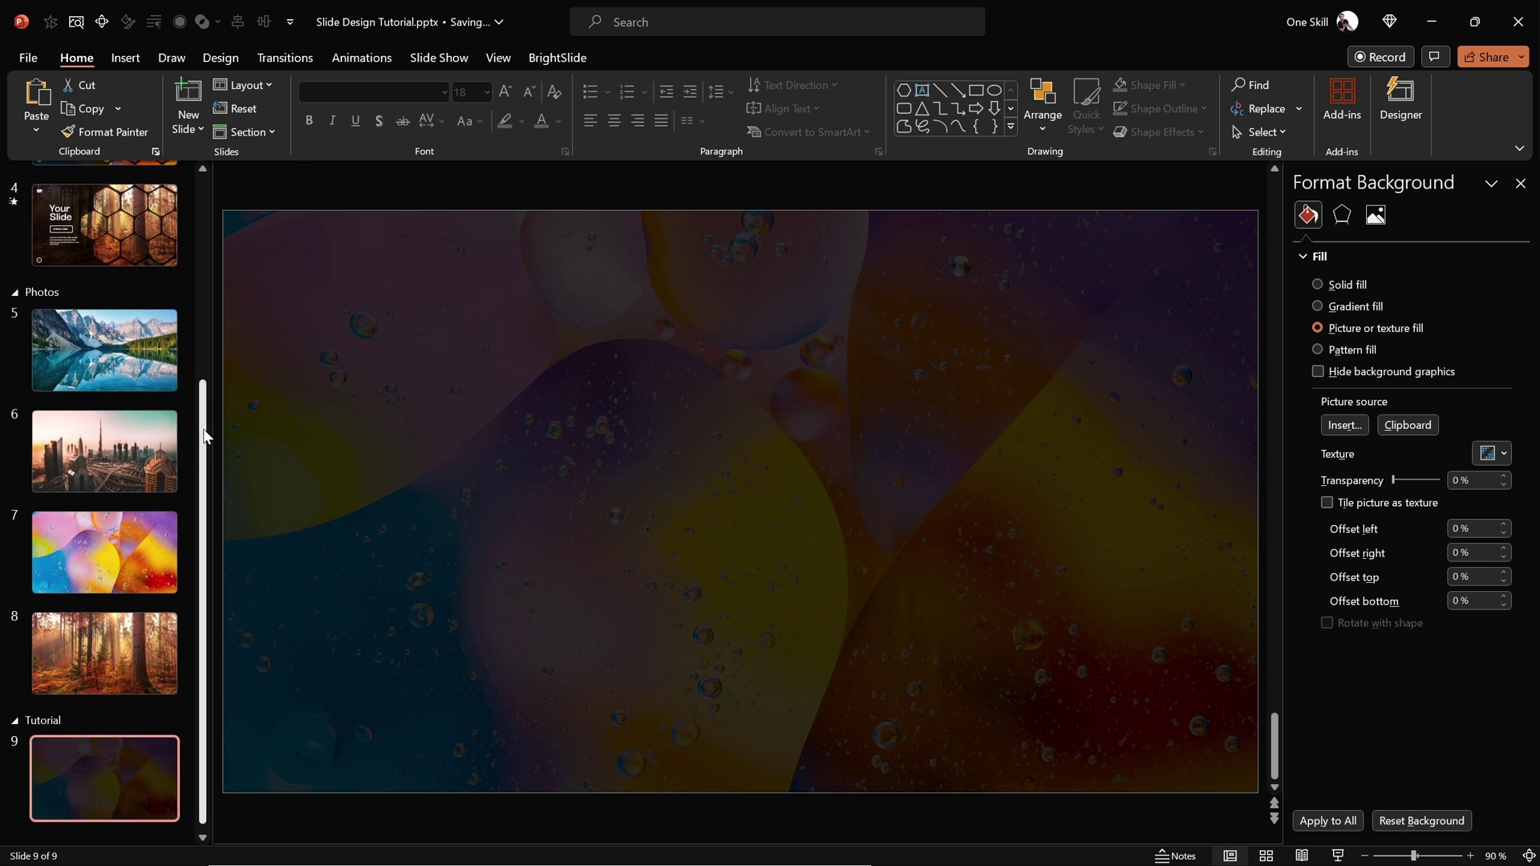
- On slide 3, draw a blue hexagon above-right of the title and rotate it 90° to point up
{"action": "left_click", "coordinate": [140, 418]}
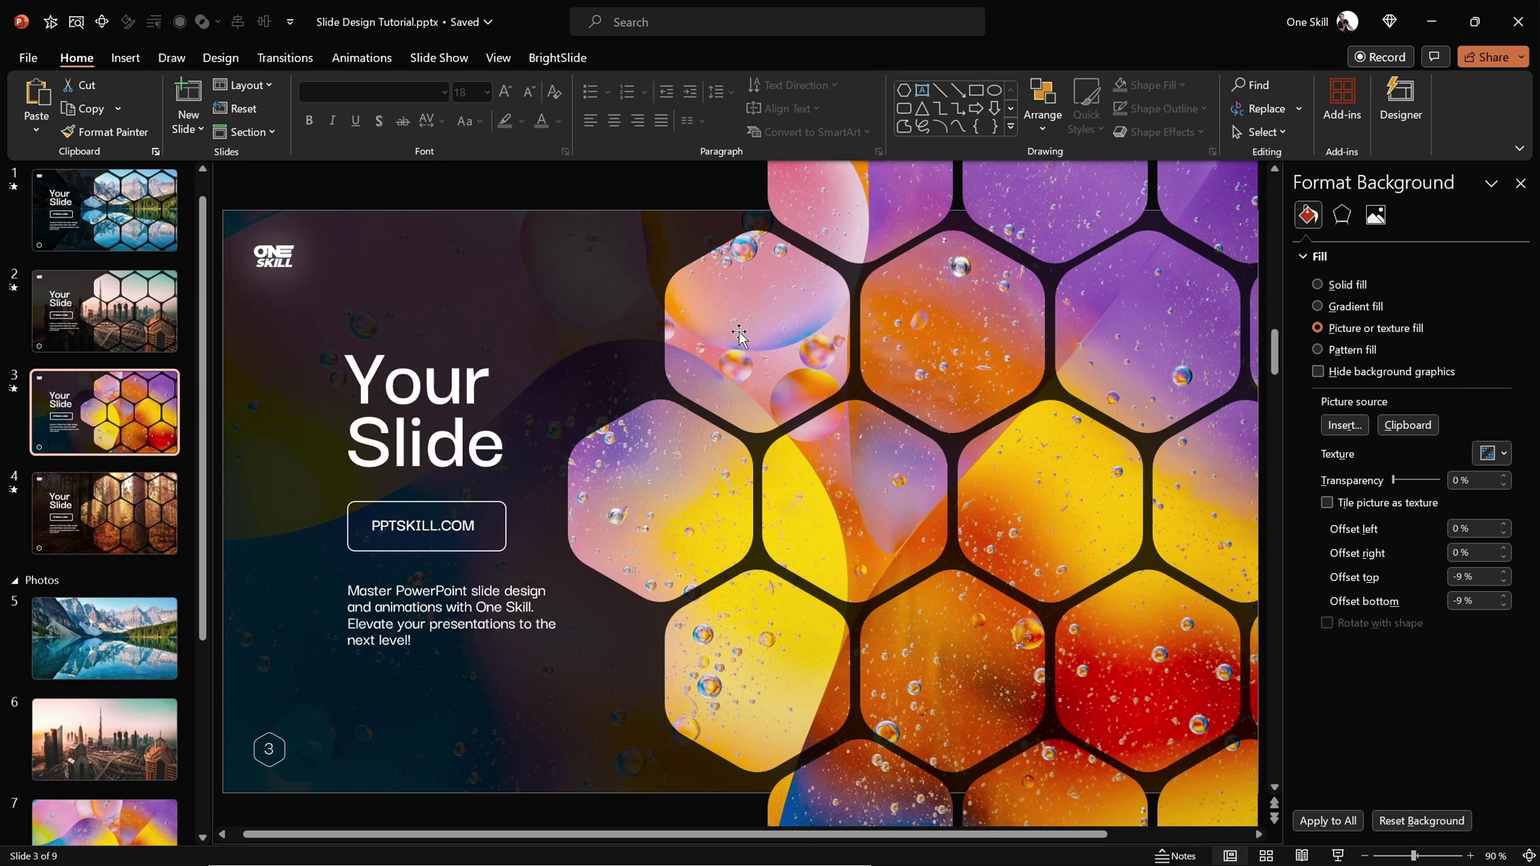
{"action": "left_click", "coordinate": [125, 59]}
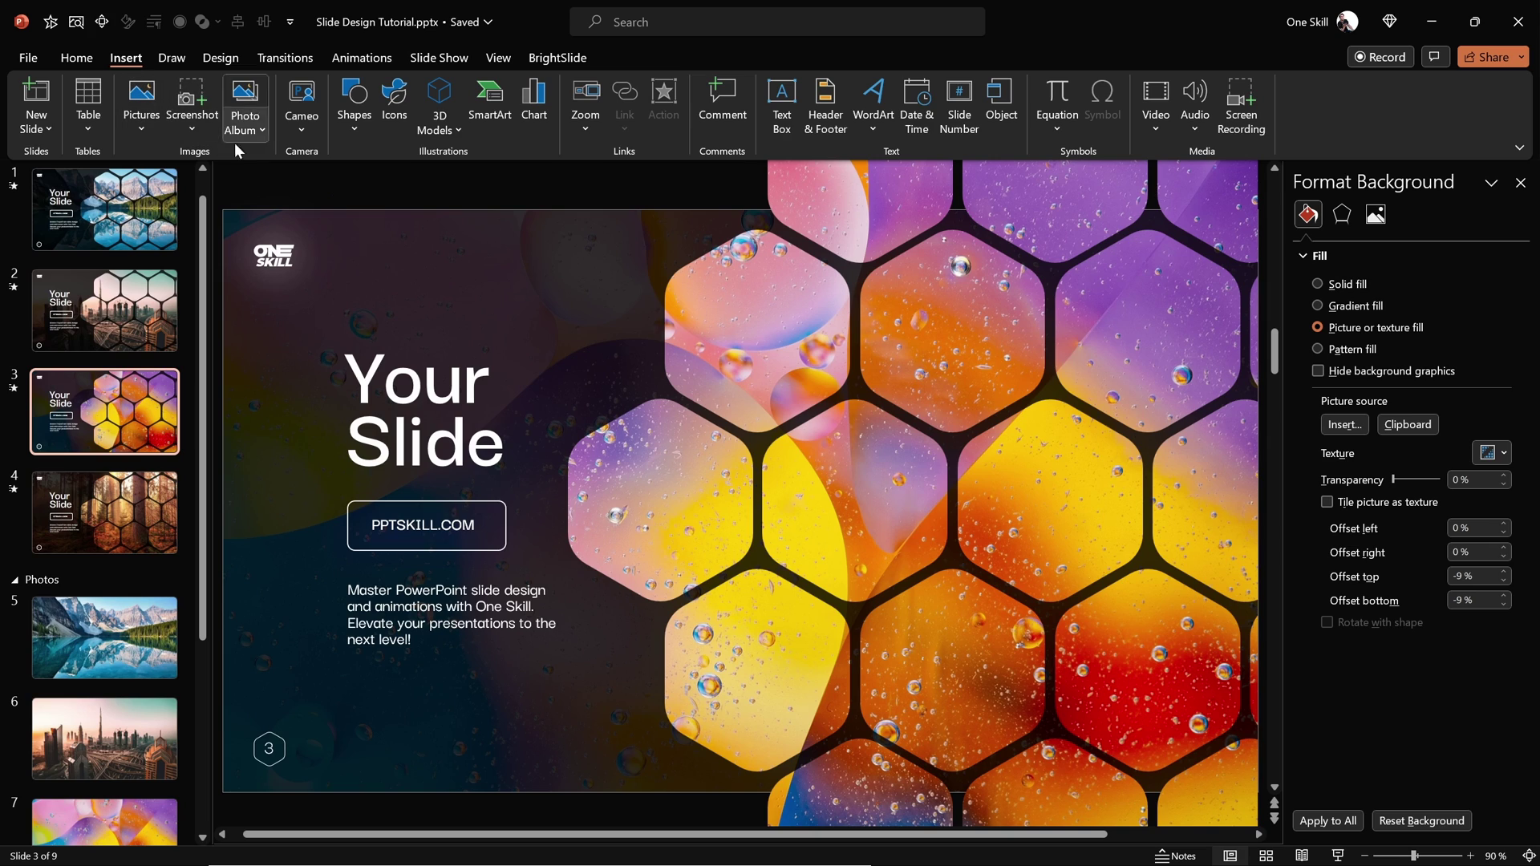
{"action": "left_click", "coordinate": [354, 121]}
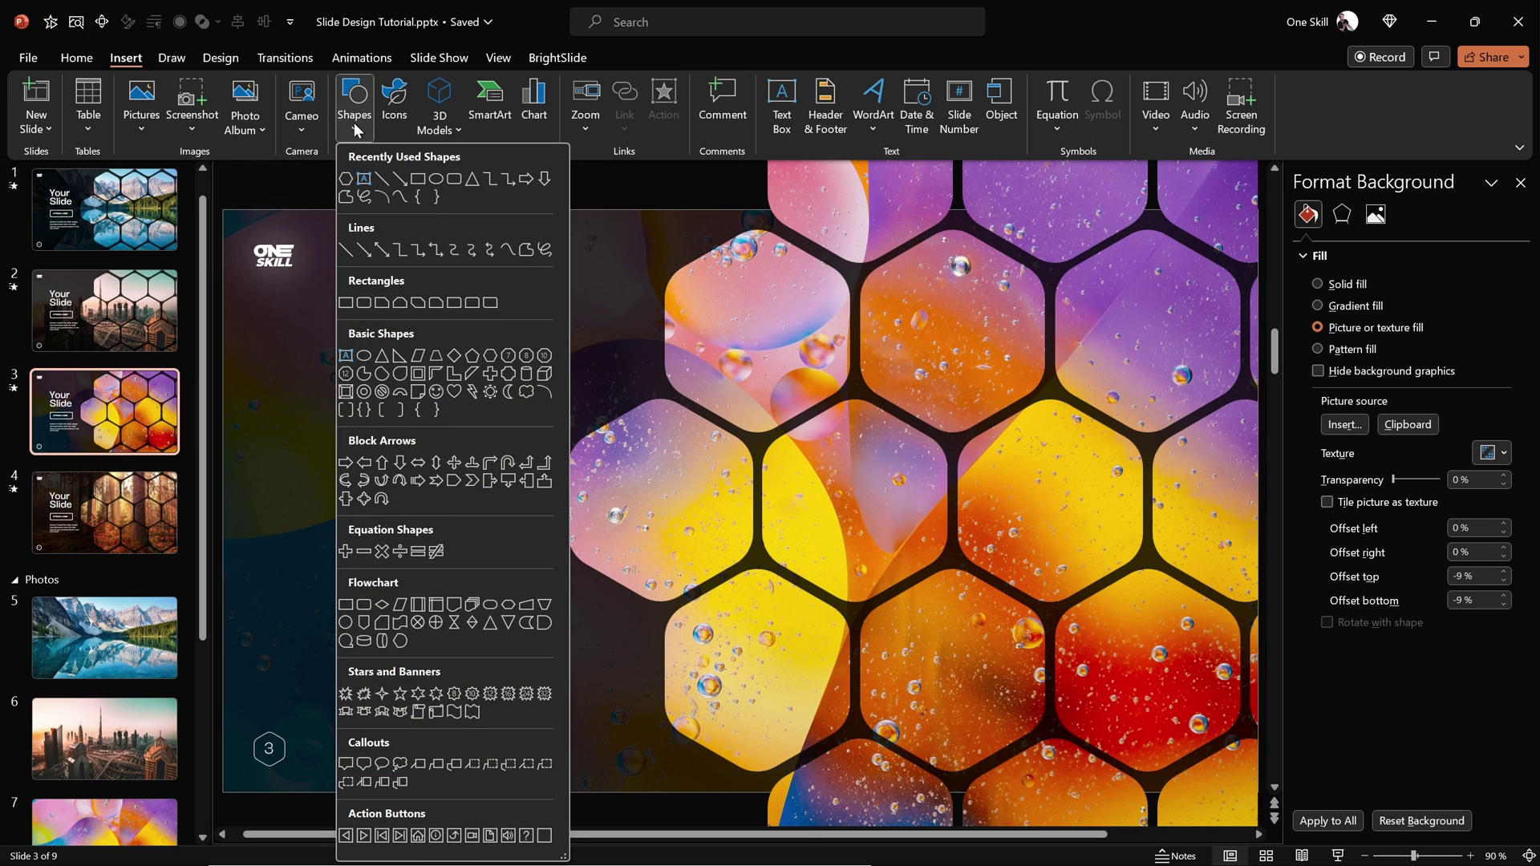
{"action": "left_click", "coordinate": [490, 355]}
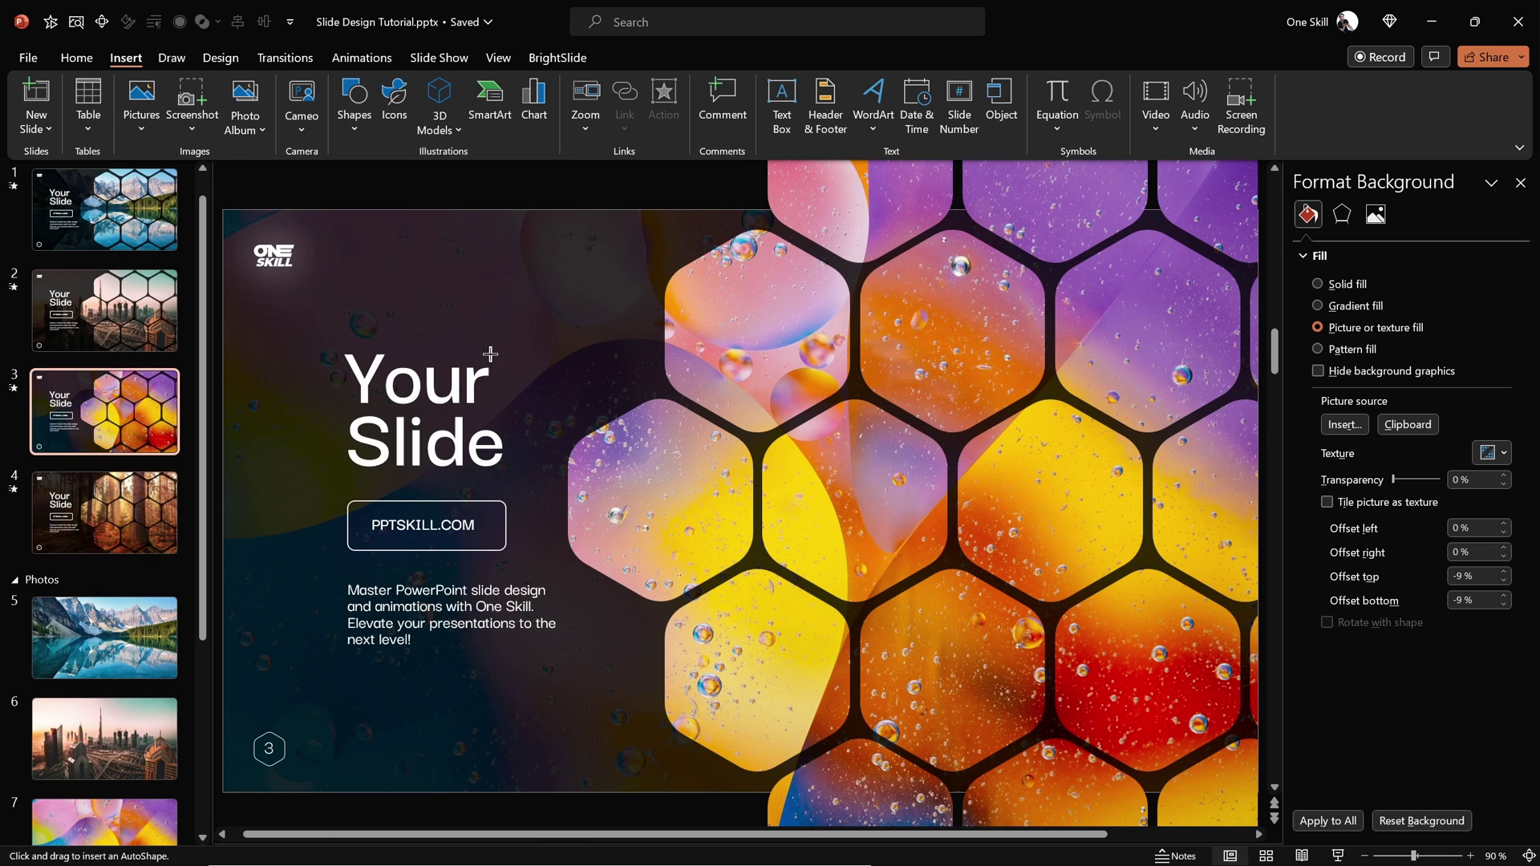
{"action": "left_click_drag", "start_coordinate": [517, 258], "coordinate": [678, 413]}
{"action": "left_click_drag", "start_coordinate": [610, 336], "coordinate": [582, 320]}
{"action": "left_click_drag", "start_coordinate": [571, 208], "coordinate": [642, 325]}
{"action": "left_click", "coordinate": [695, 185]}
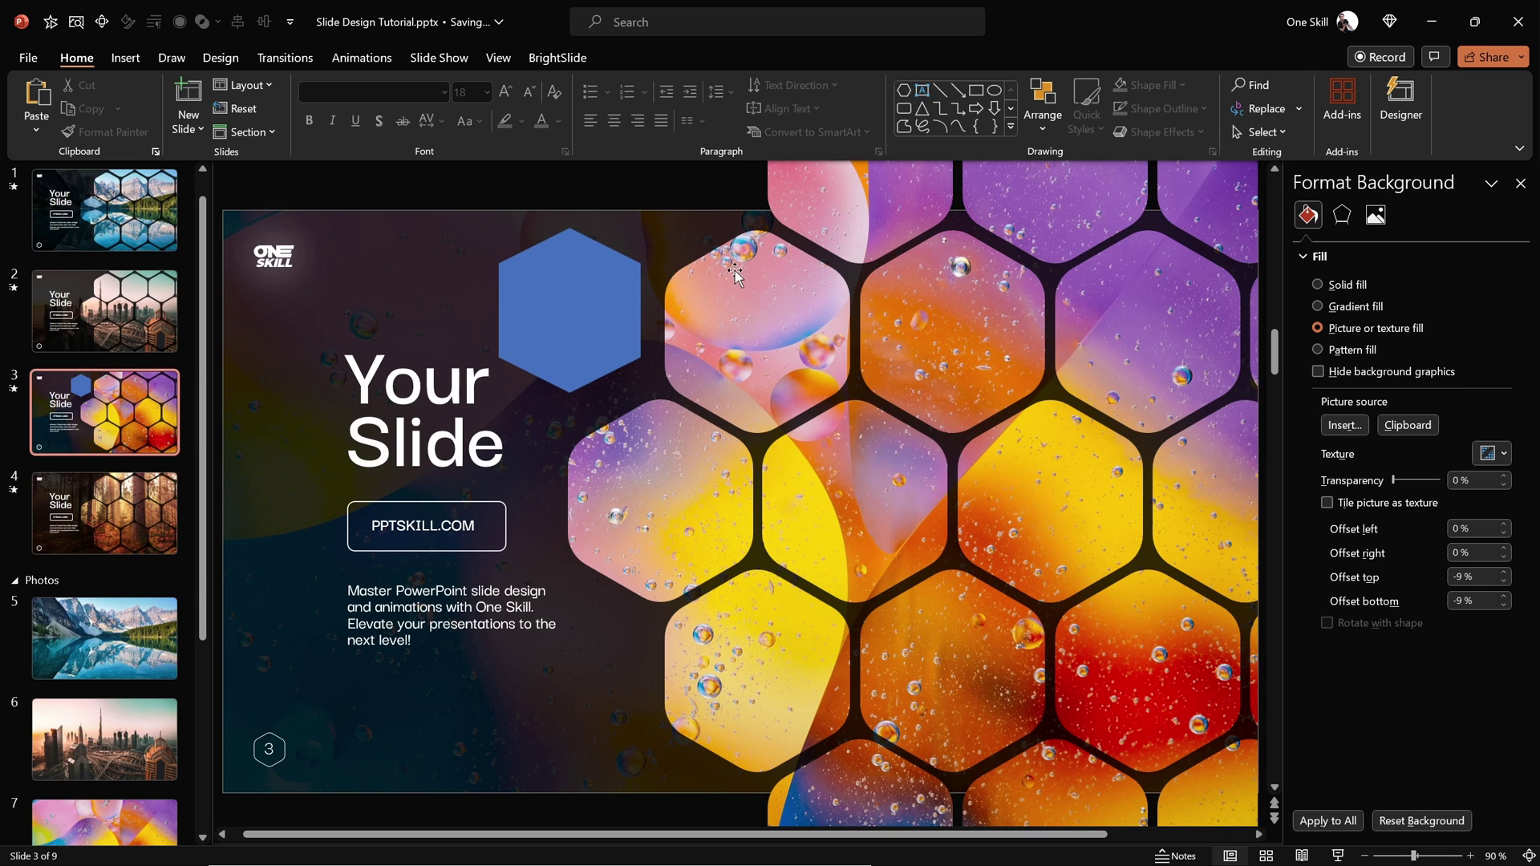
{"action": "left_click", "coordinate": [578, 307]}
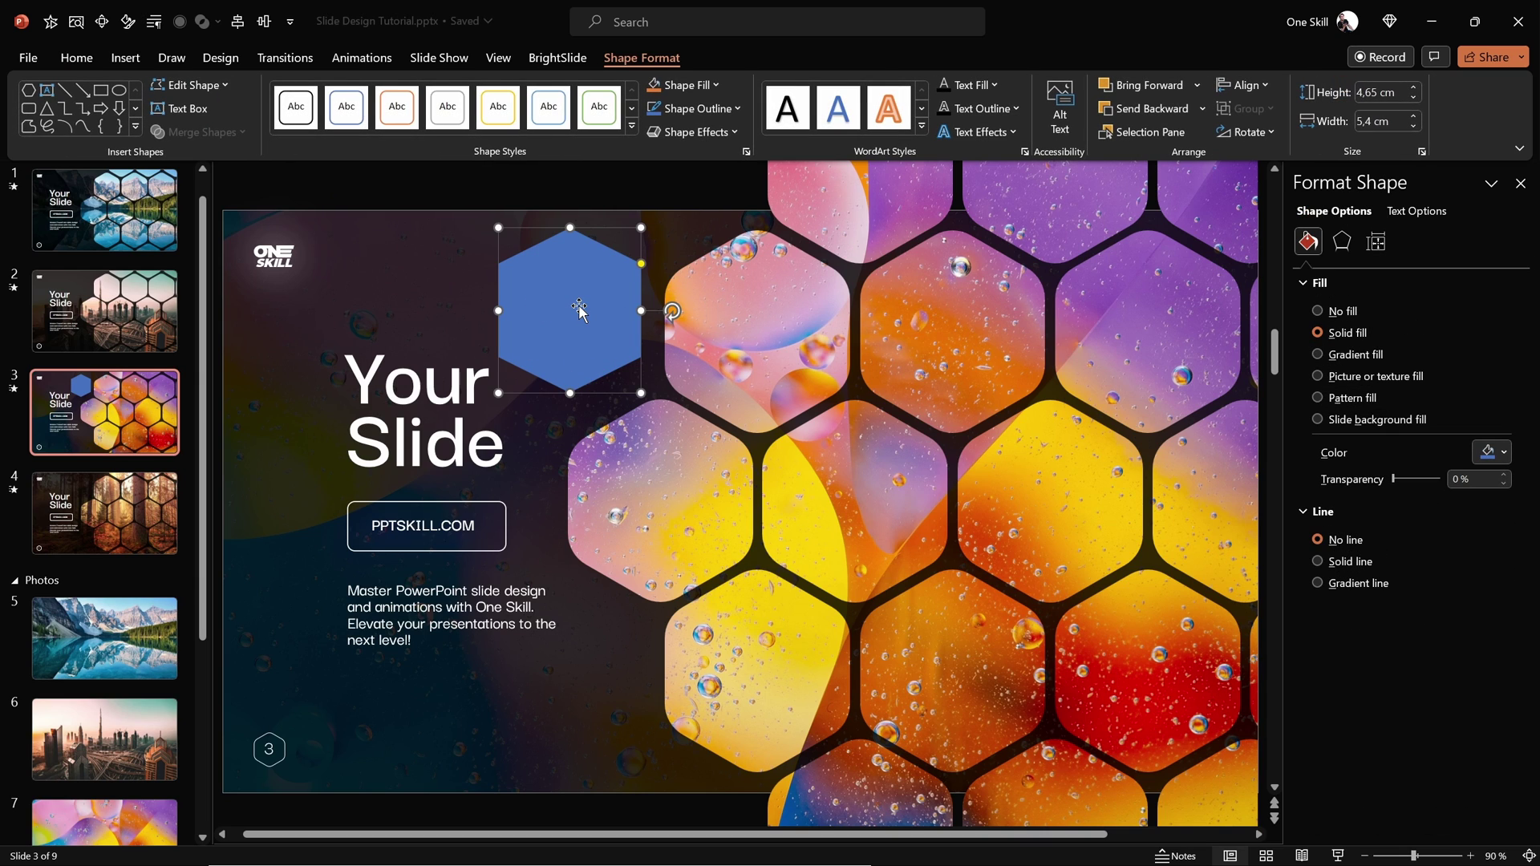
- Delete the blue hexagon from slide 3
{"action": "key", "text": "Delete"}
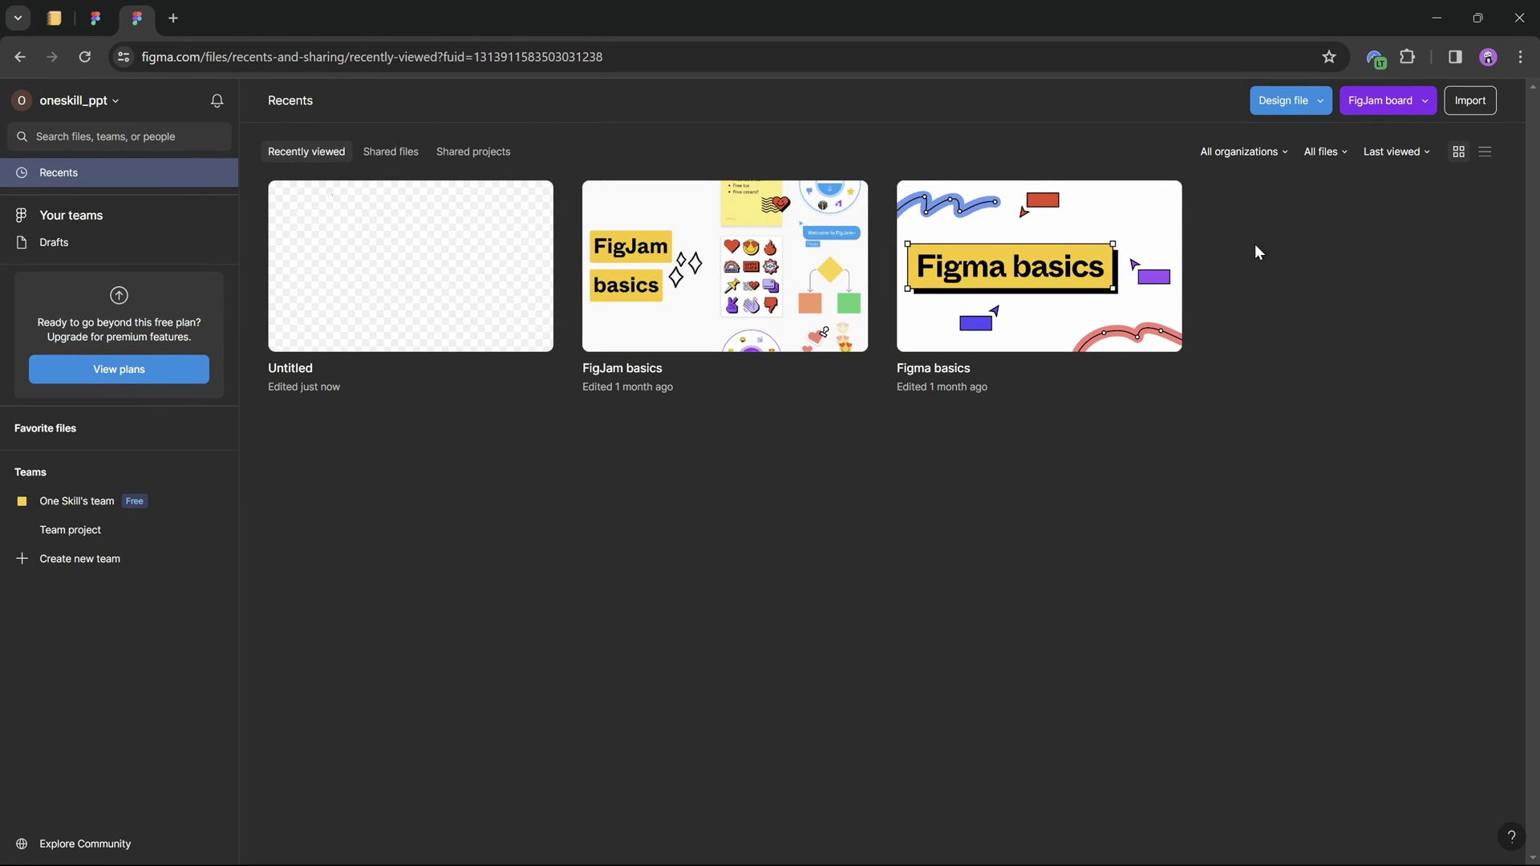
- Start a new Untitled Figma design file in Drafts from the Design file dropdown
{"action": "left_click", "coordinate": [1322, 102]}
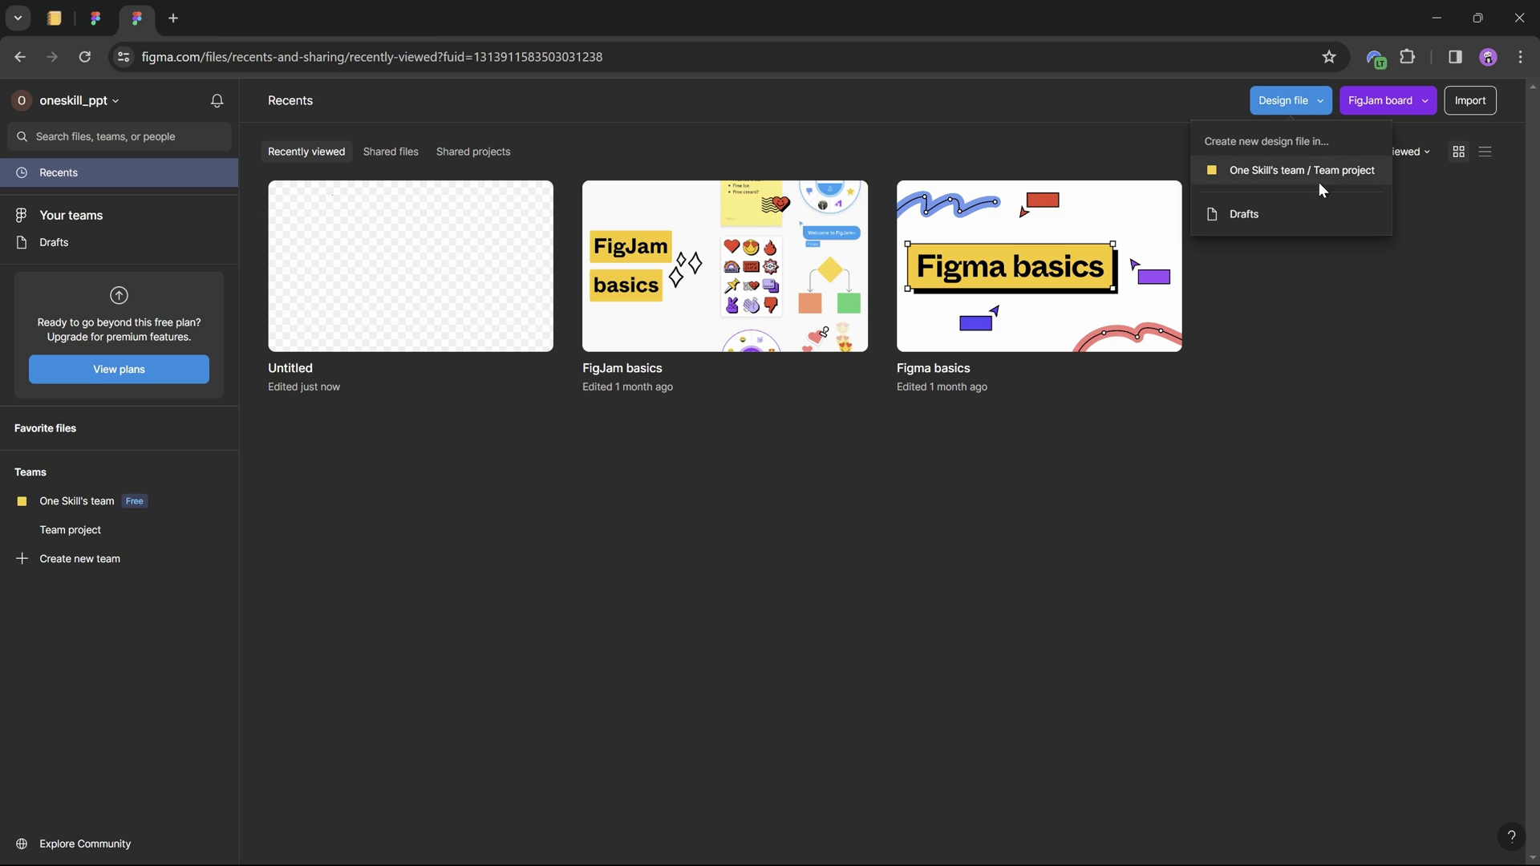
{"action": "left_click", "coordinate": [1248, 215]}
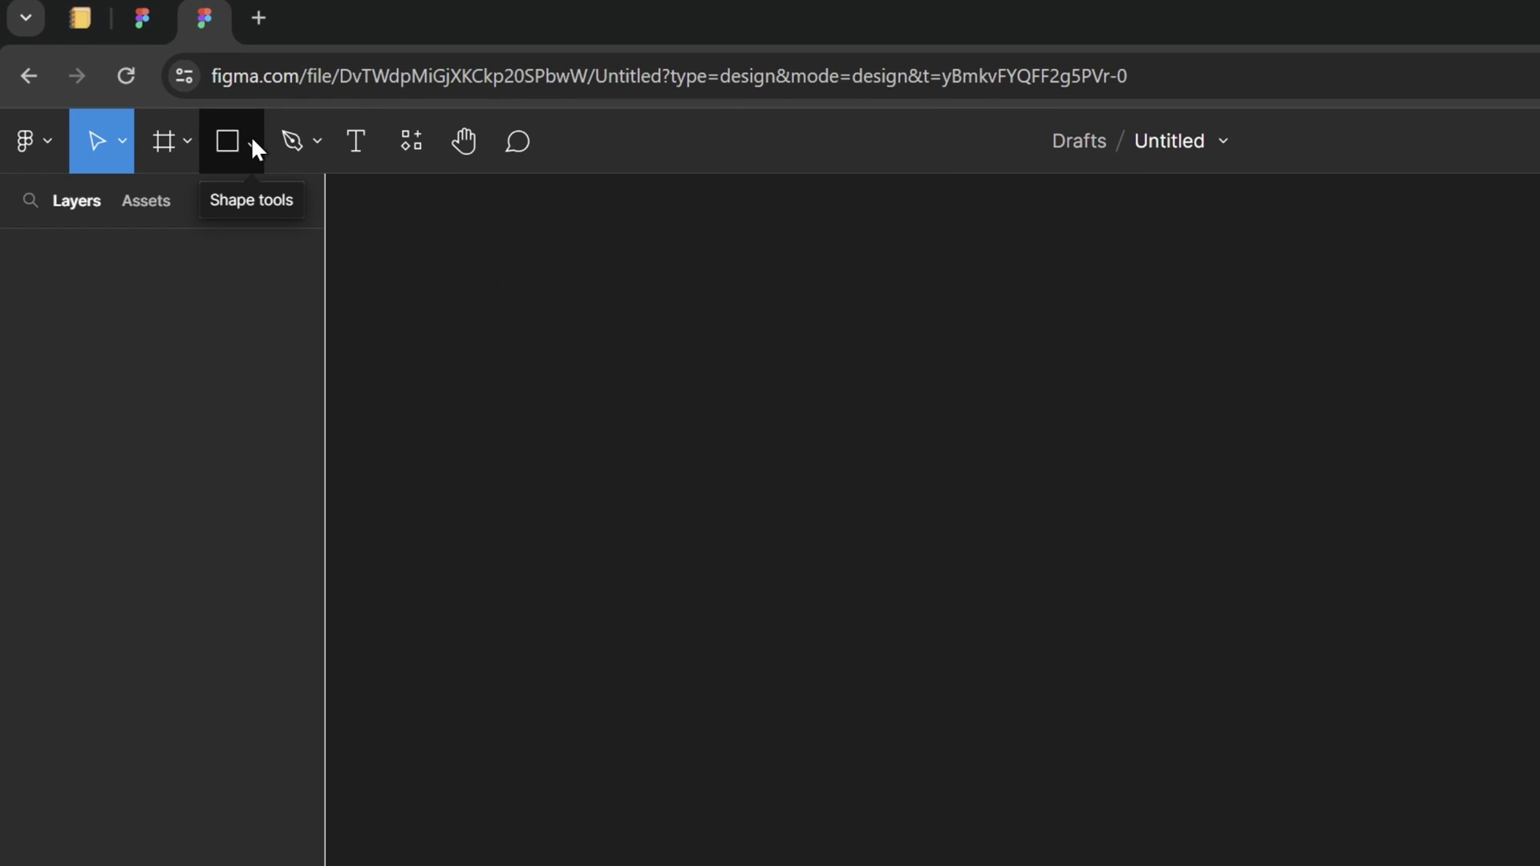
- Draw a 435×435 polygon on the Figma canvas
{"action": "left_click", "coordinate": [254, 145]}
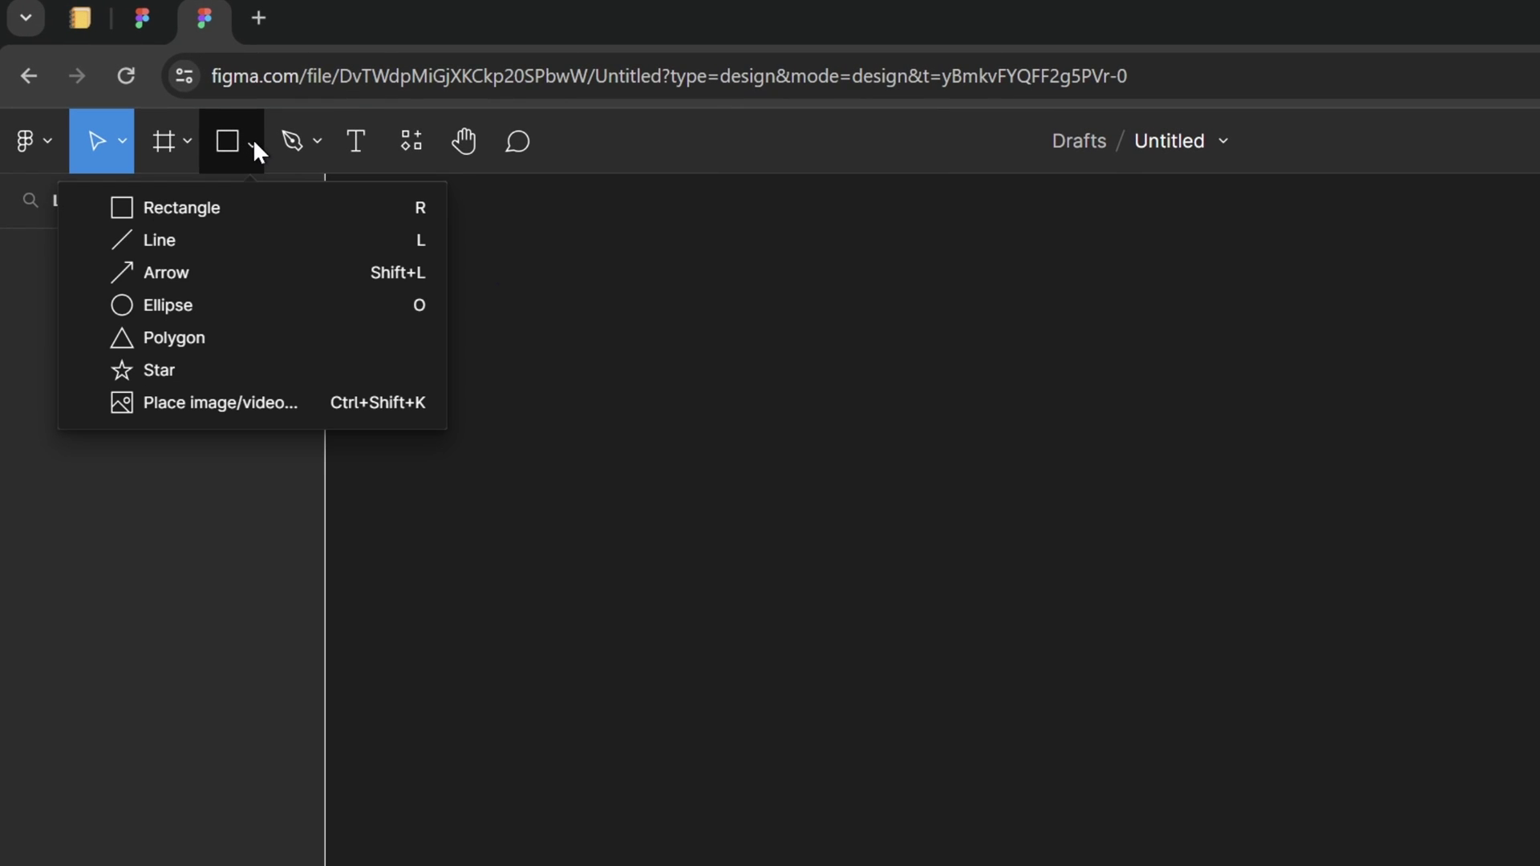
{"action": "left_click", "coordinate": [252, 337]}
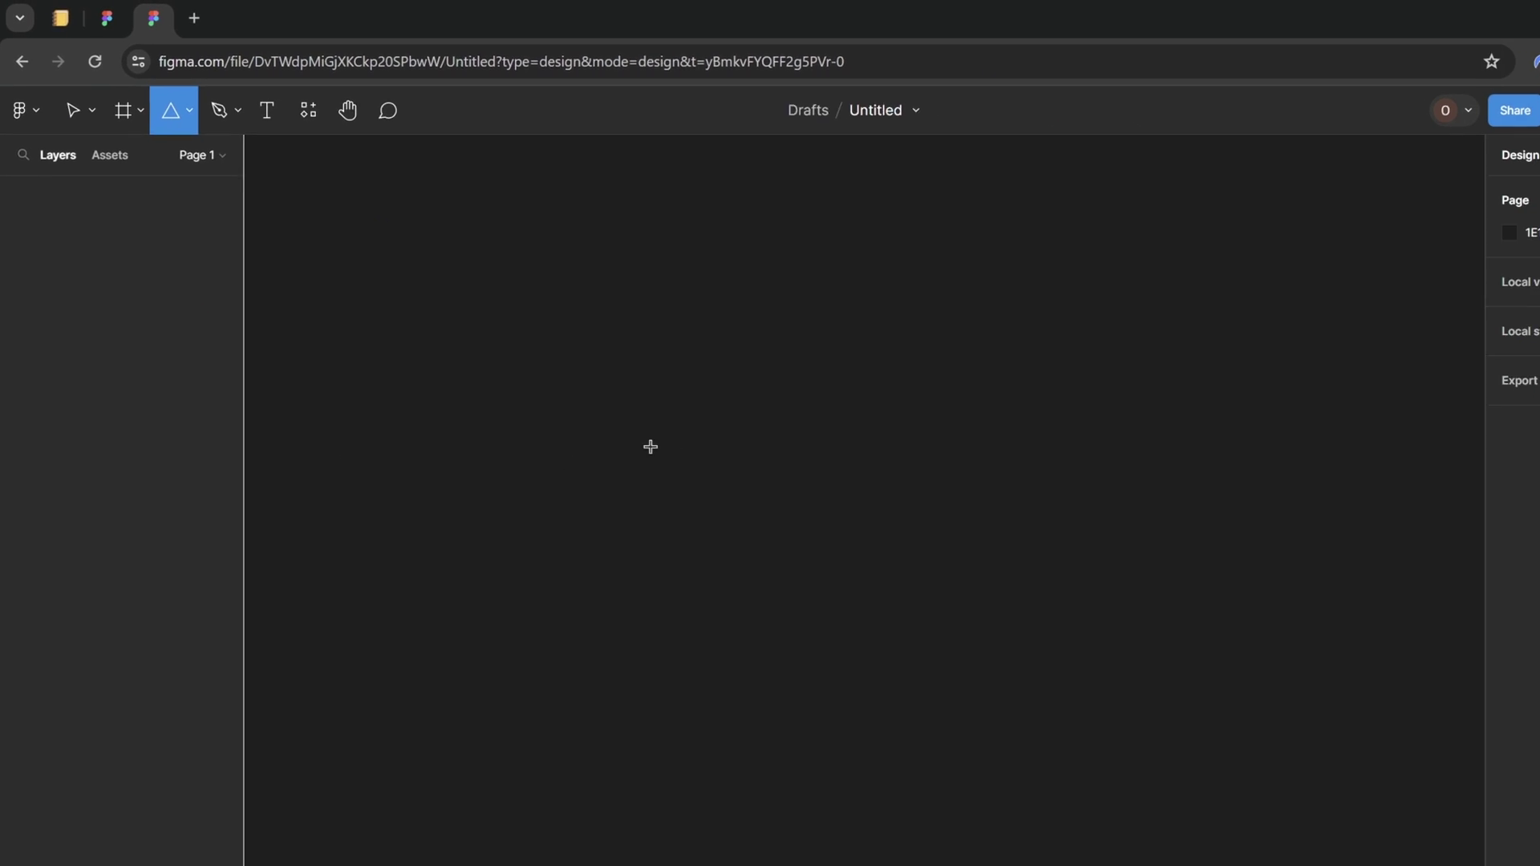
{"action": "left_click_drag", "start_coordinate": [692, 297], "coordinate": [946, 608]}
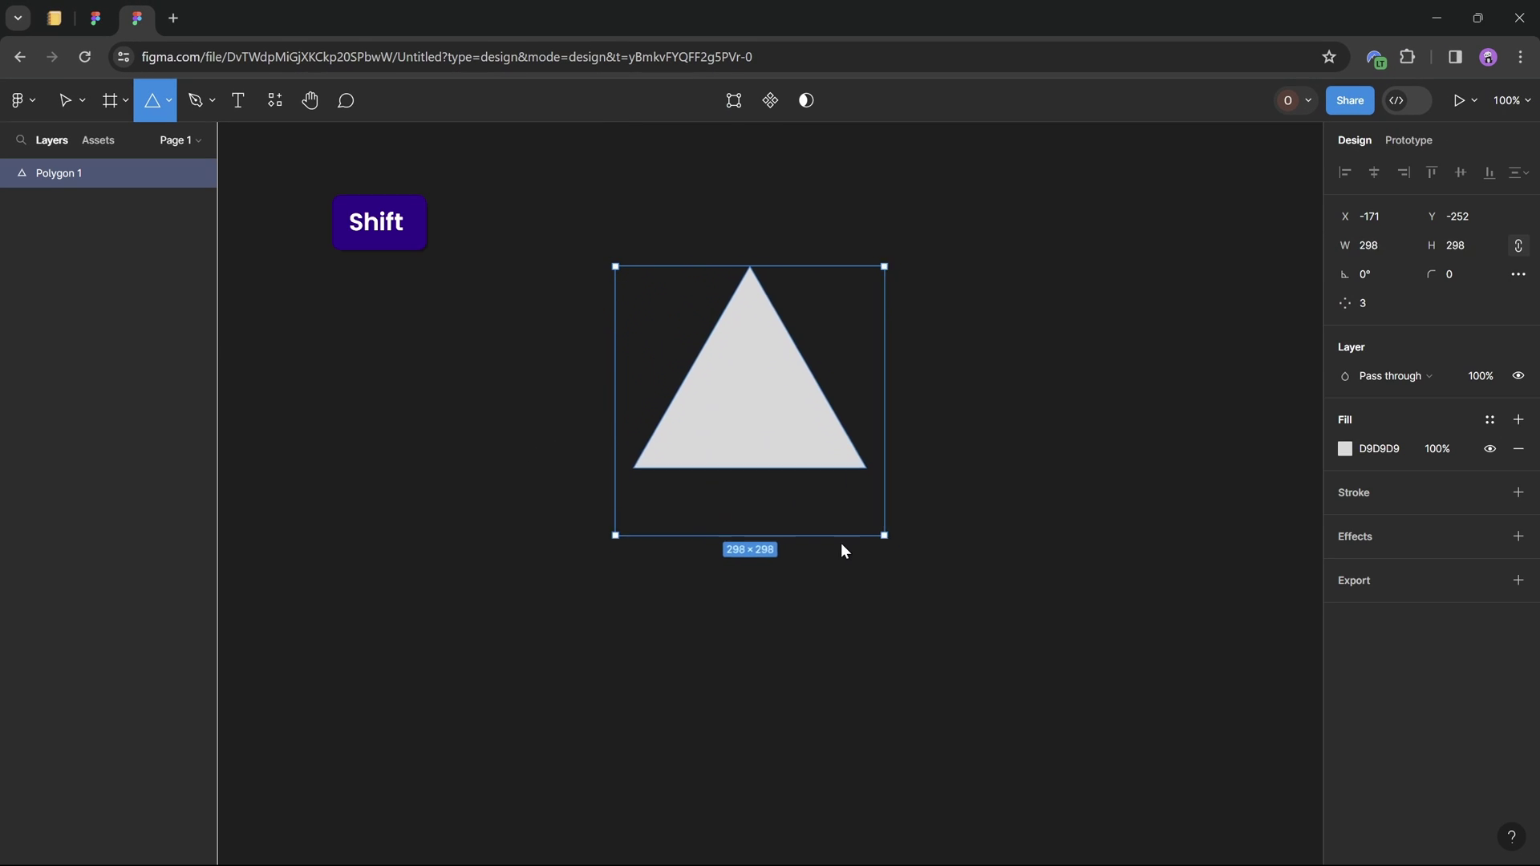
{"action": "left_click_drag", "start_coordinate": [841, 542], "coordinate": [1008, 657]}
{"action": "left_click_drag", "start_coordinate": [876, 491], "coordinate": [842, 482]}
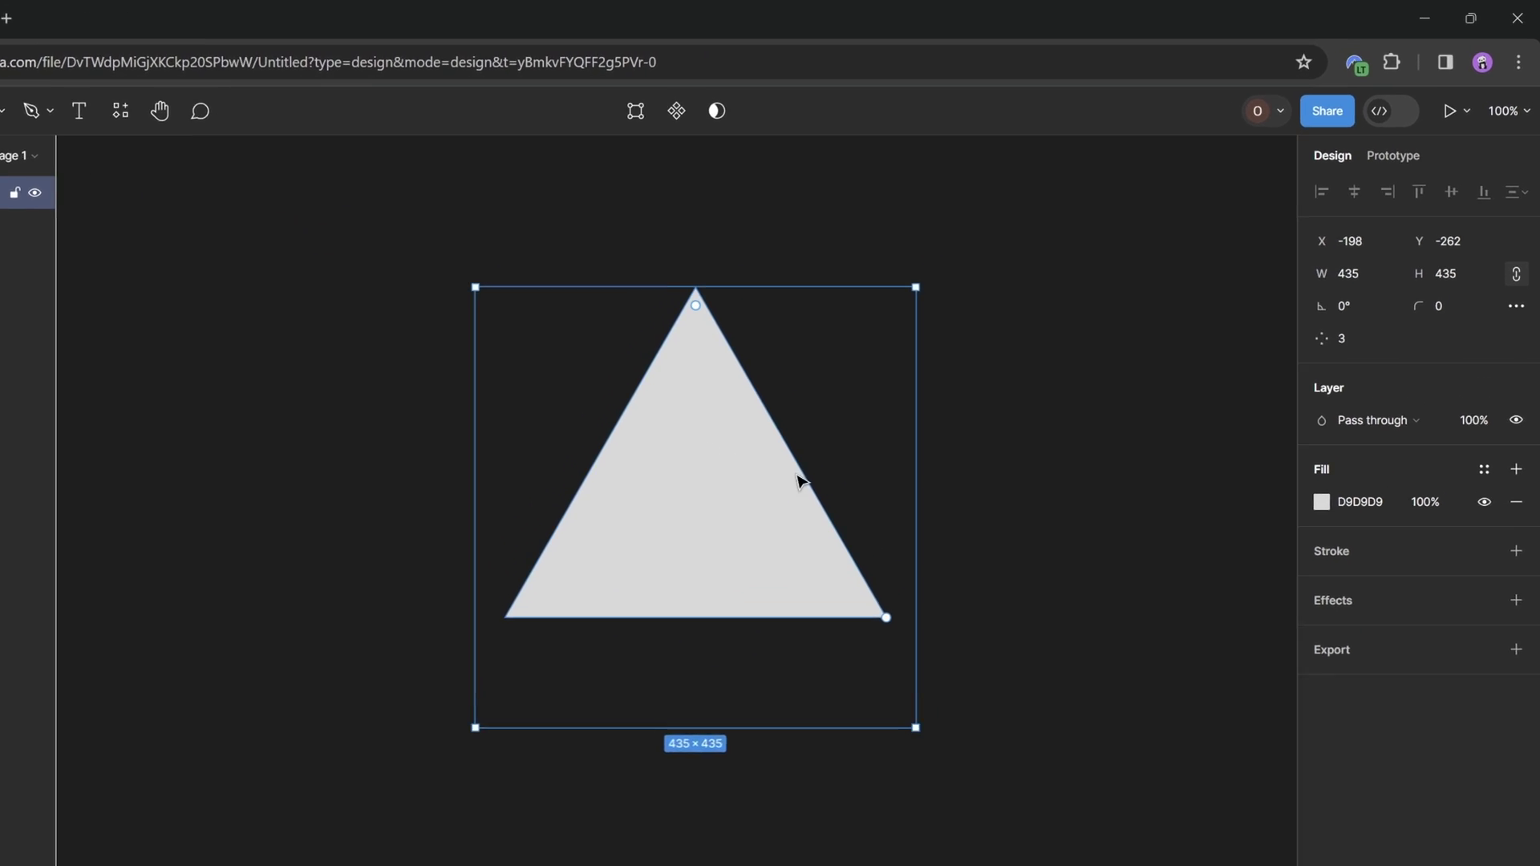
- Set the polygon to 6 points with a corner radius of 50
{"action": "left_click", "coordinate": [1297, 446]}
{"action": "type", "text": "6"}
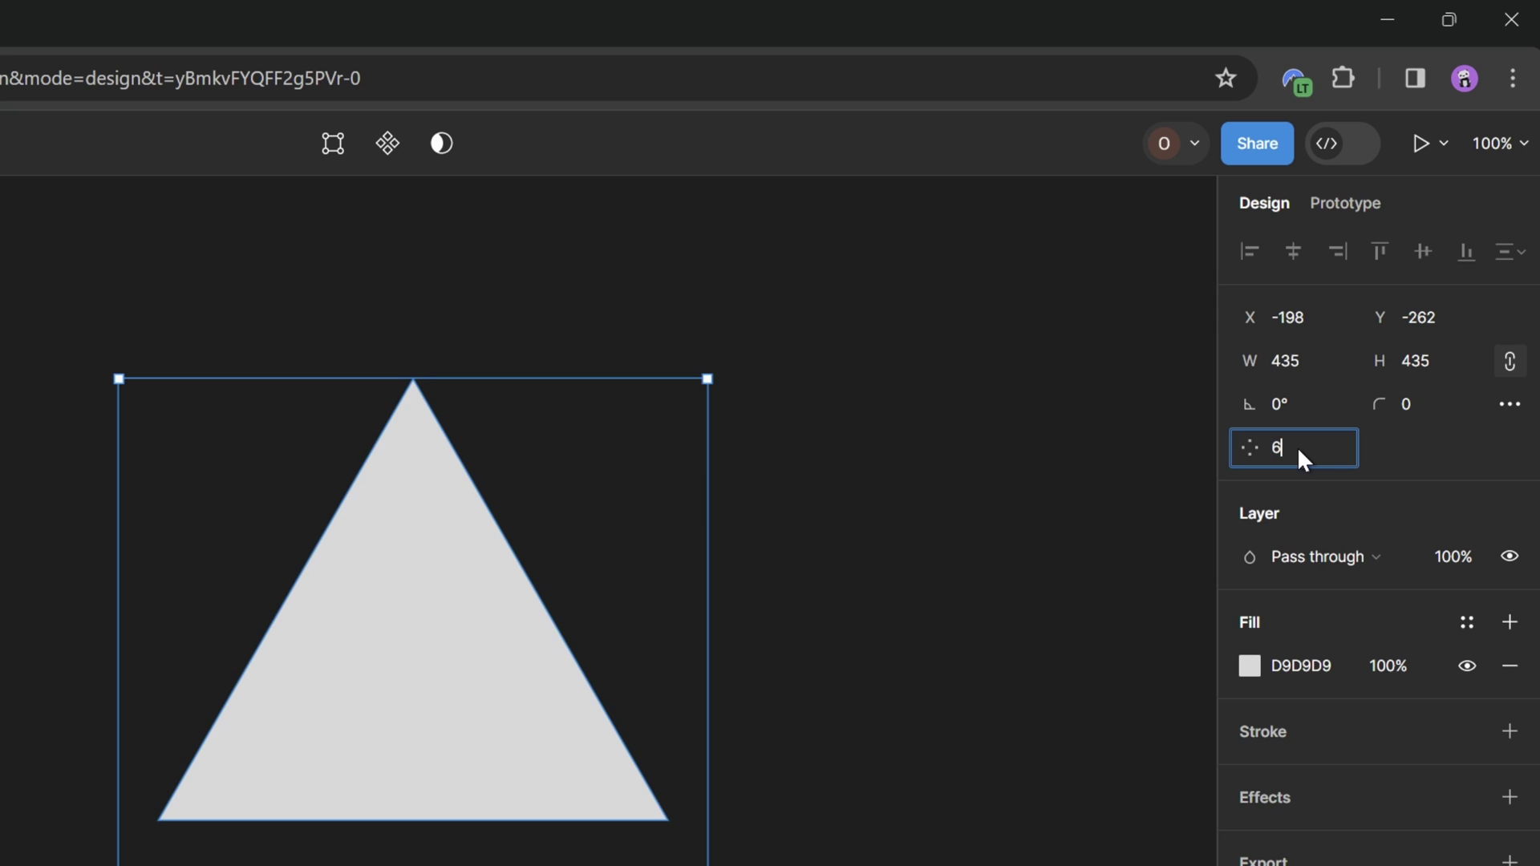
{"action": "key", "text": "Return"}
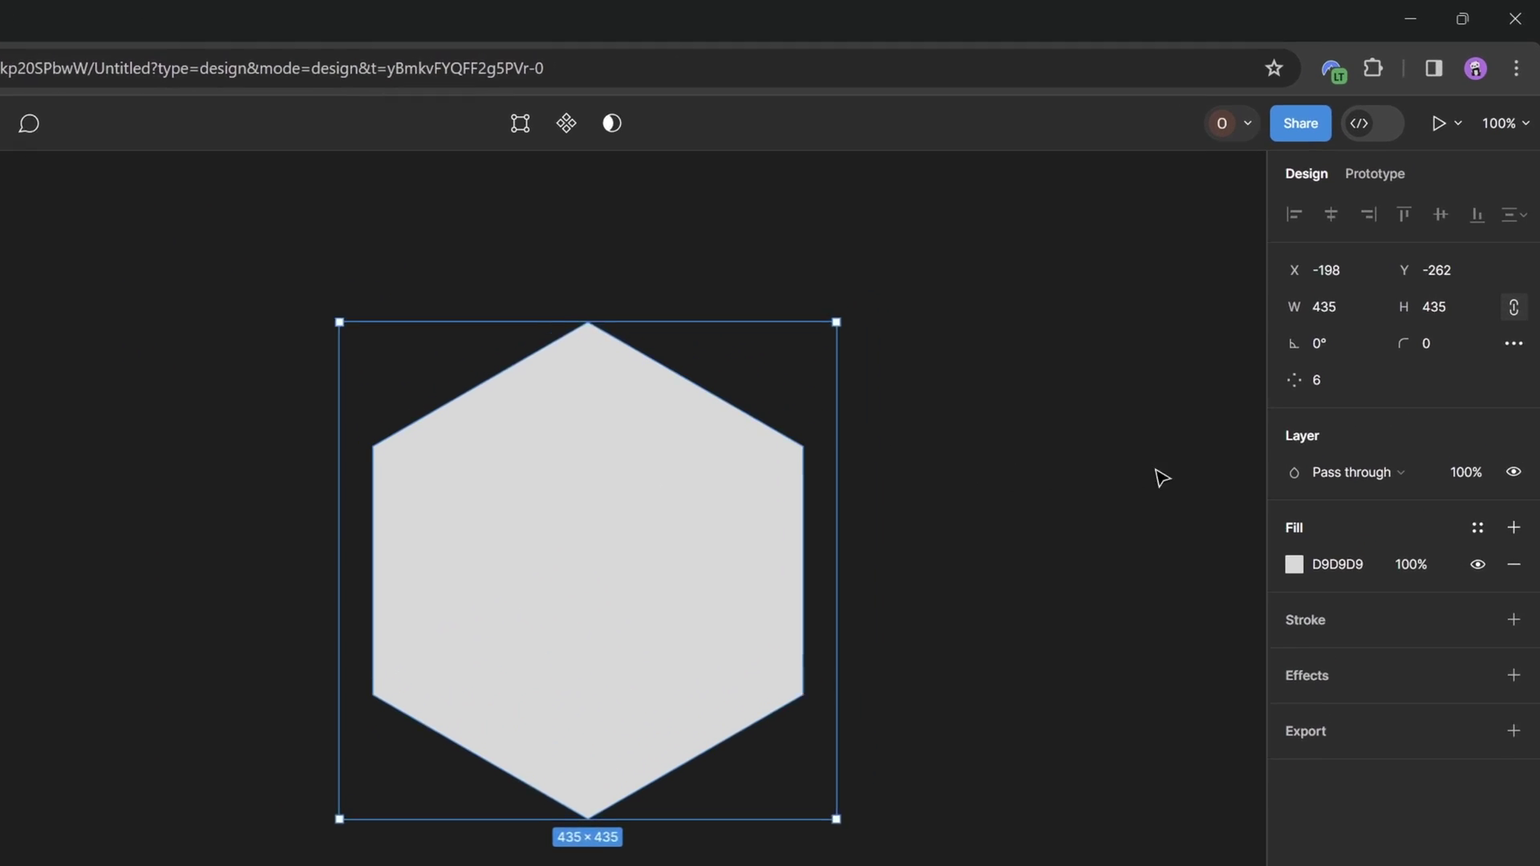
{"action": "left_click", "coordinate": [1444, 343]}
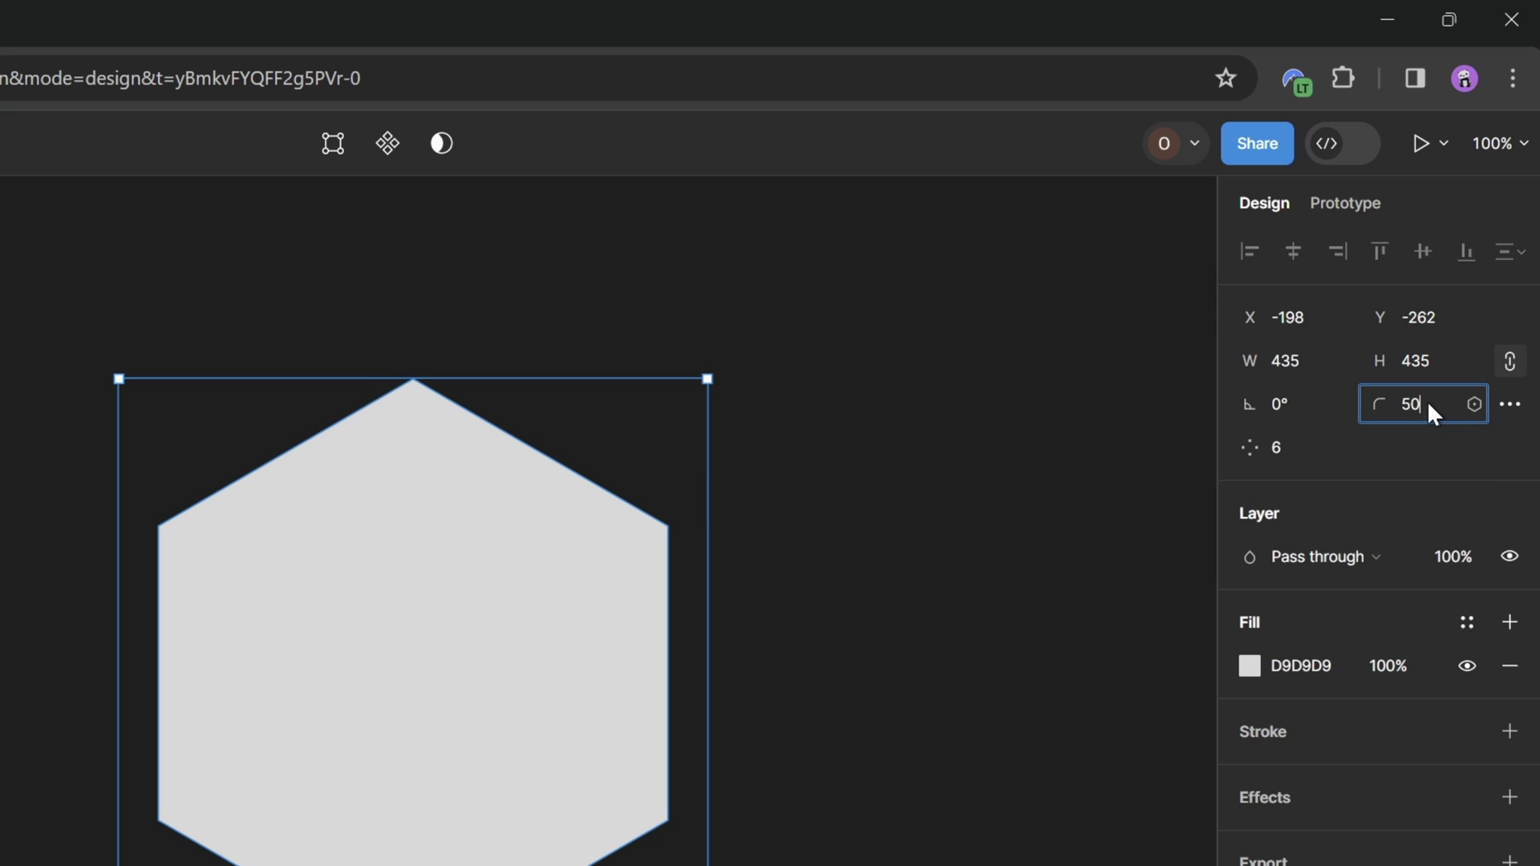
{"action": "key", "text": "Return"}
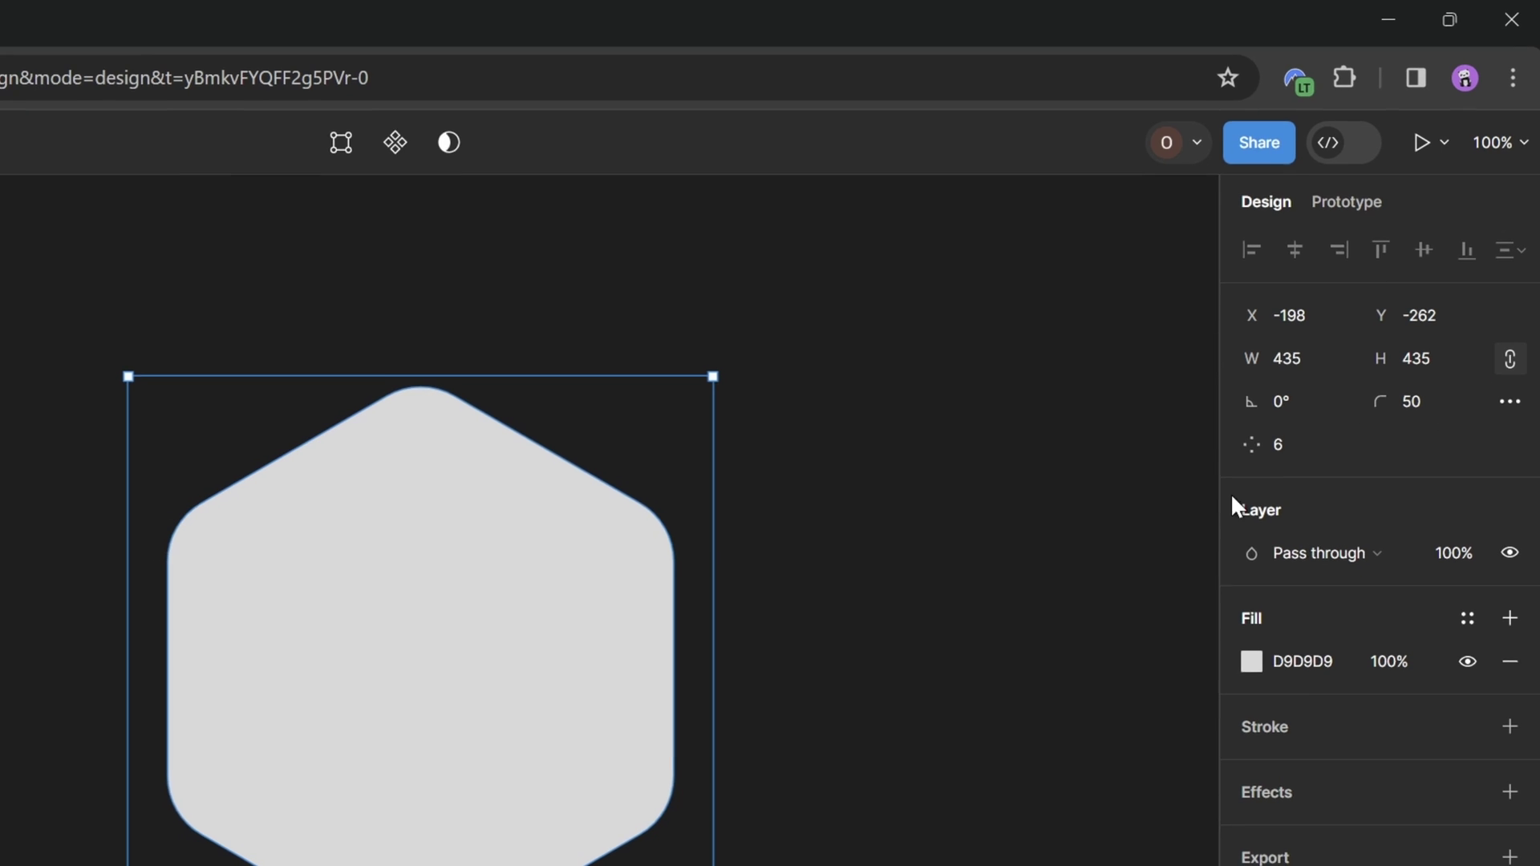
{"action": "left_click", "coordinate": [821, 625]}
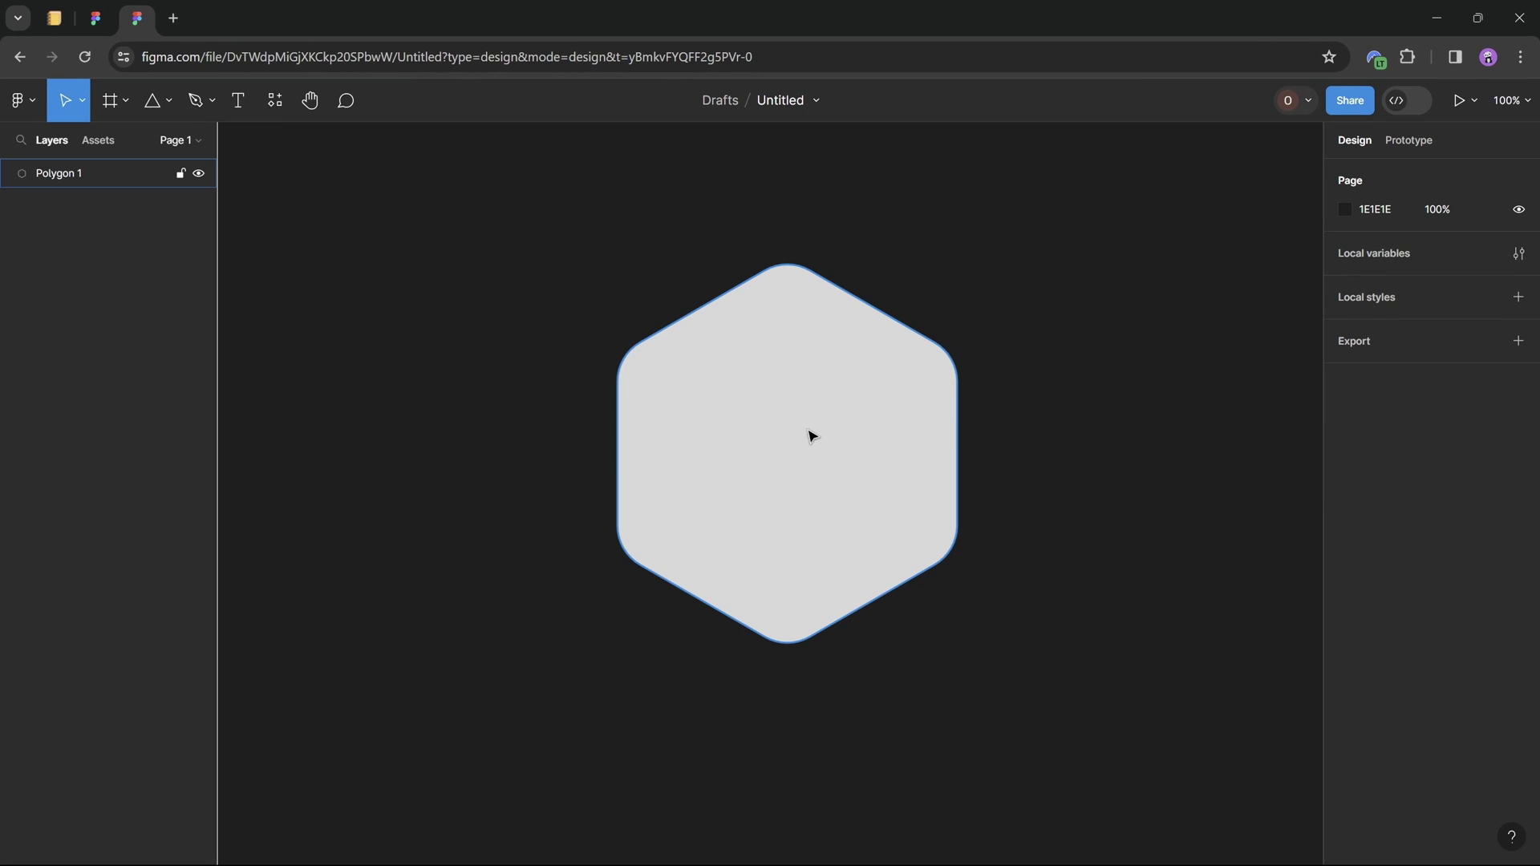
- Export the rounded hexagon as Polygon 1.svg, then scroll PowerPoint's thumbnails back to slide 9
{"action": "left_click", "coordinate": [797, 426]}
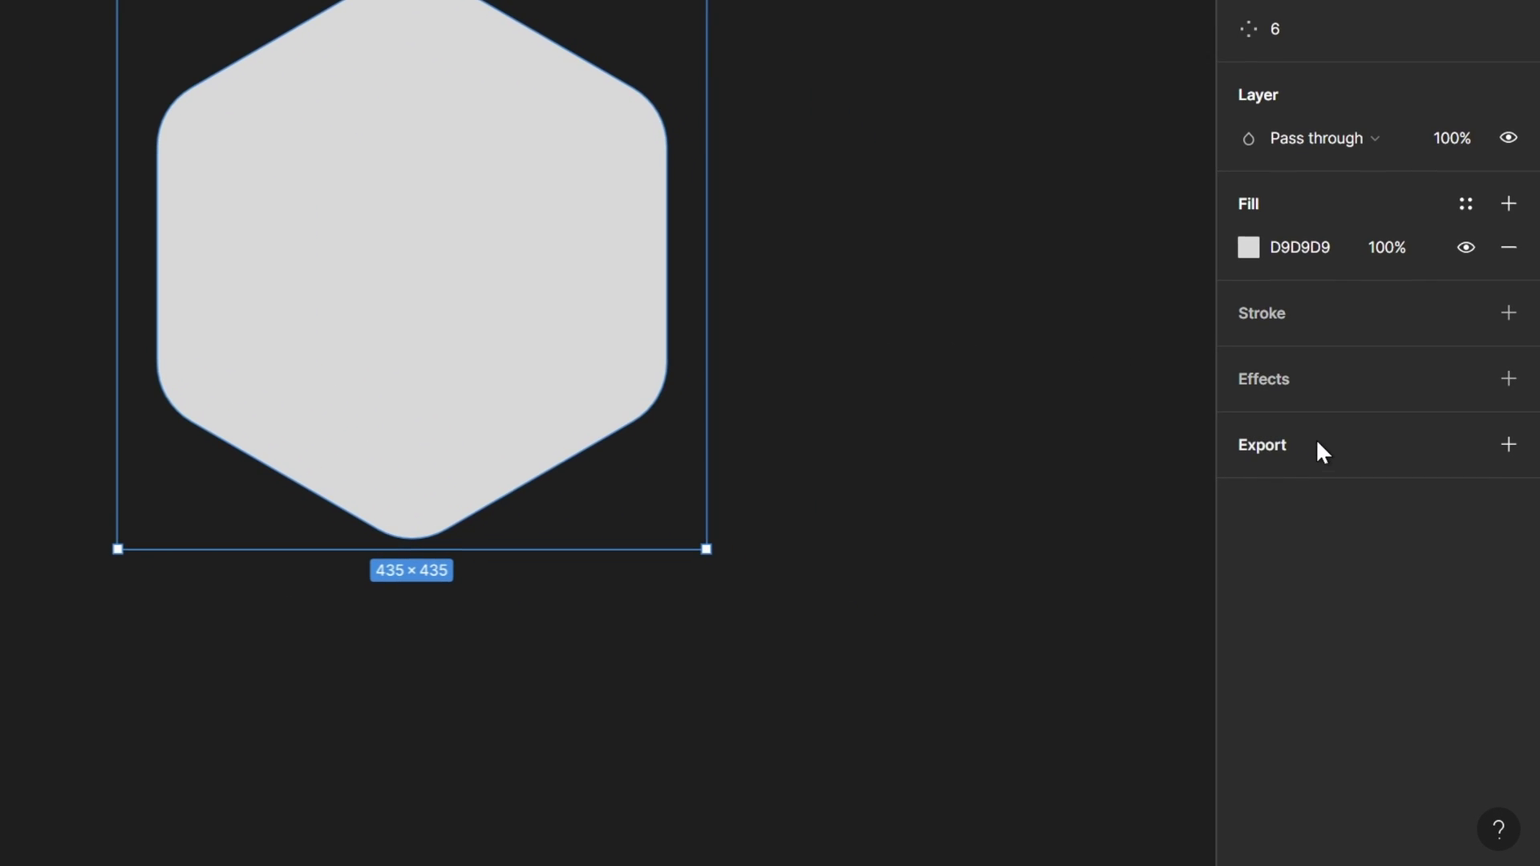
{"action": "left_click", "coordinate": [1376, 580]}
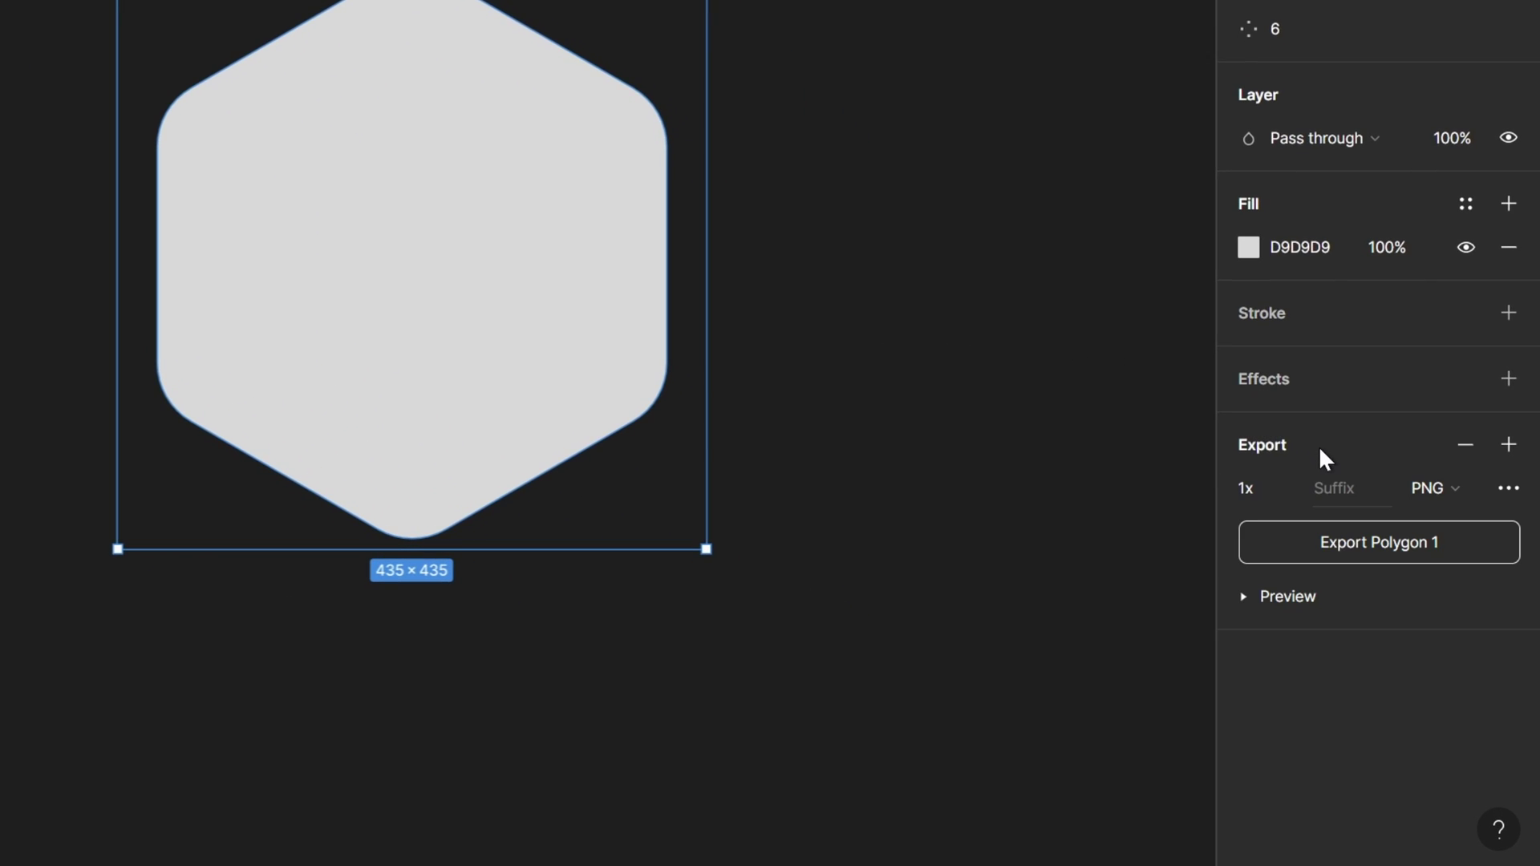
{"action": "left_click", "coordinate": [1444, 490]}
{"action": "left_click", "coordinate": [1480, 551]}
{"action": "left_click", "coordinate": [1386, 549]}
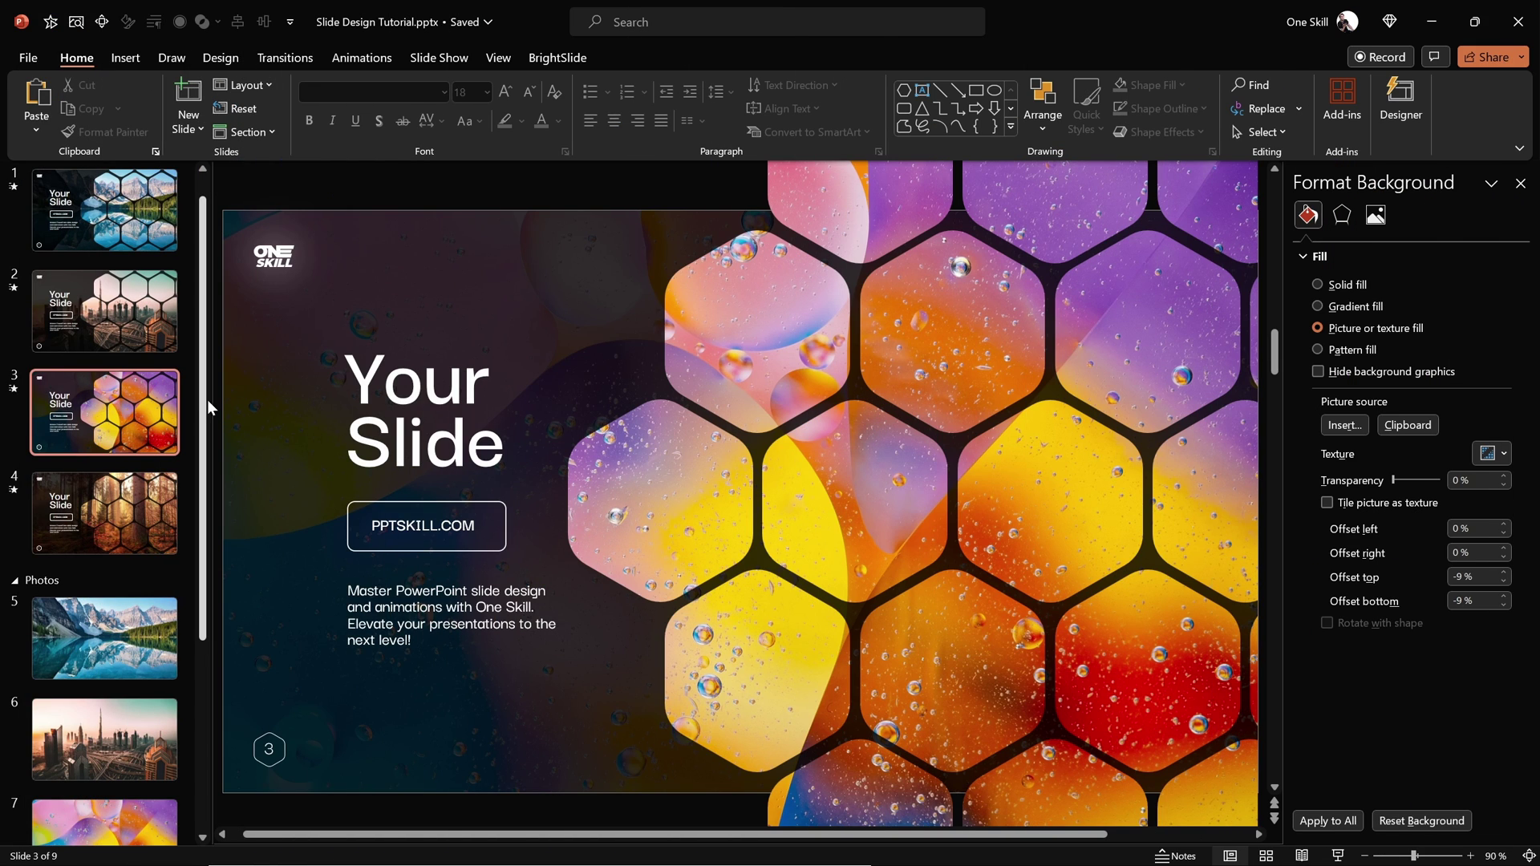
{"action": "left_click_drag", "start_coordinate": [207, 399], "coordinate": [206, 643]}
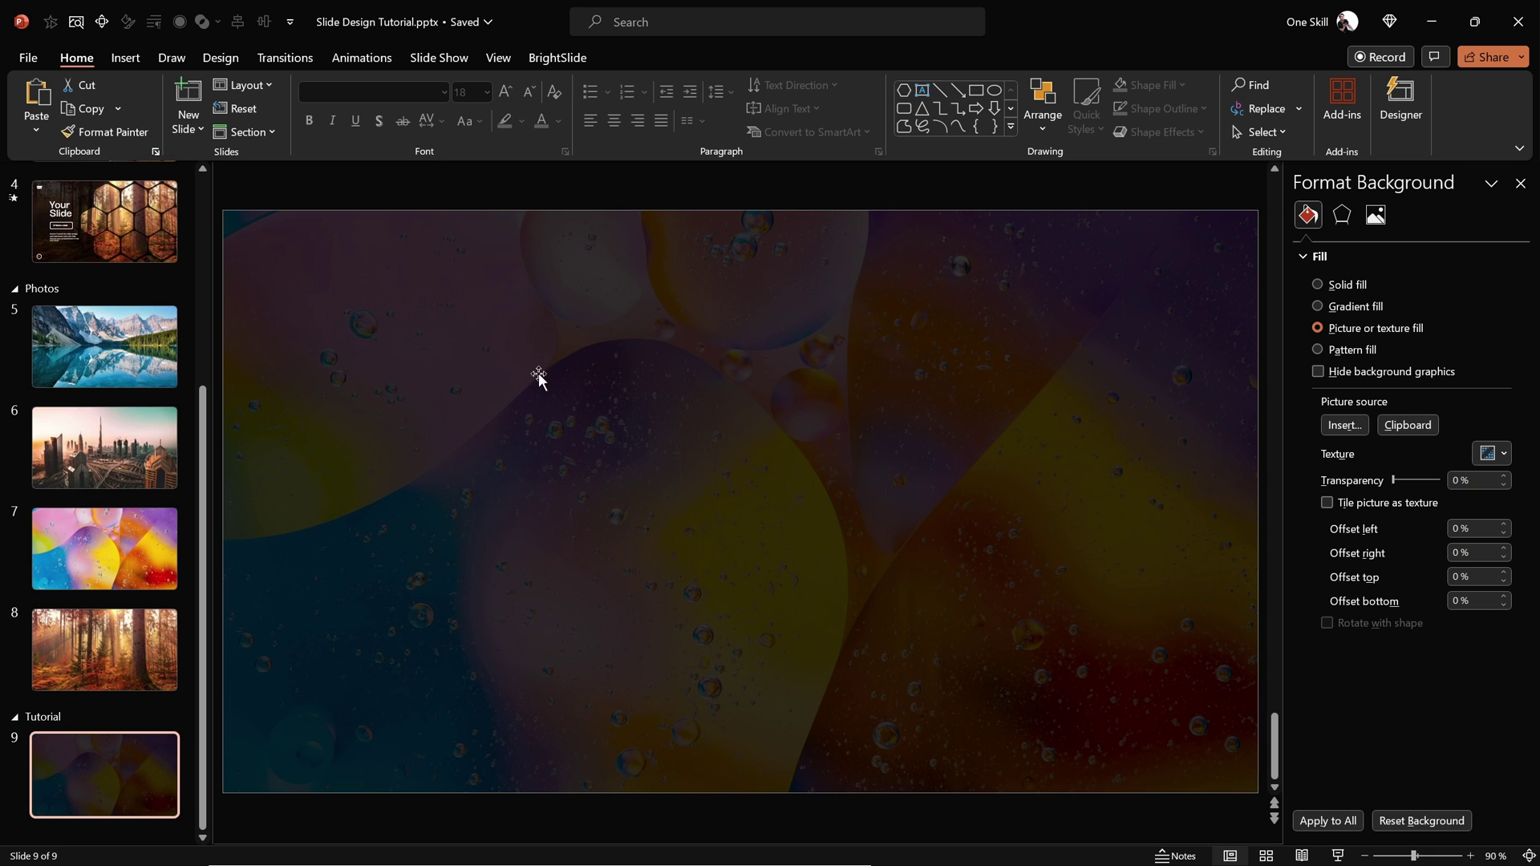
- Insert Polygon 1.svg from Downloads onto slide 9 as an 11.14 × 9.98 cm graphic
{"action": "left_click", "coordinate": [128, 59]}
{"action": "left_click", "coordinate": [141, 104]}
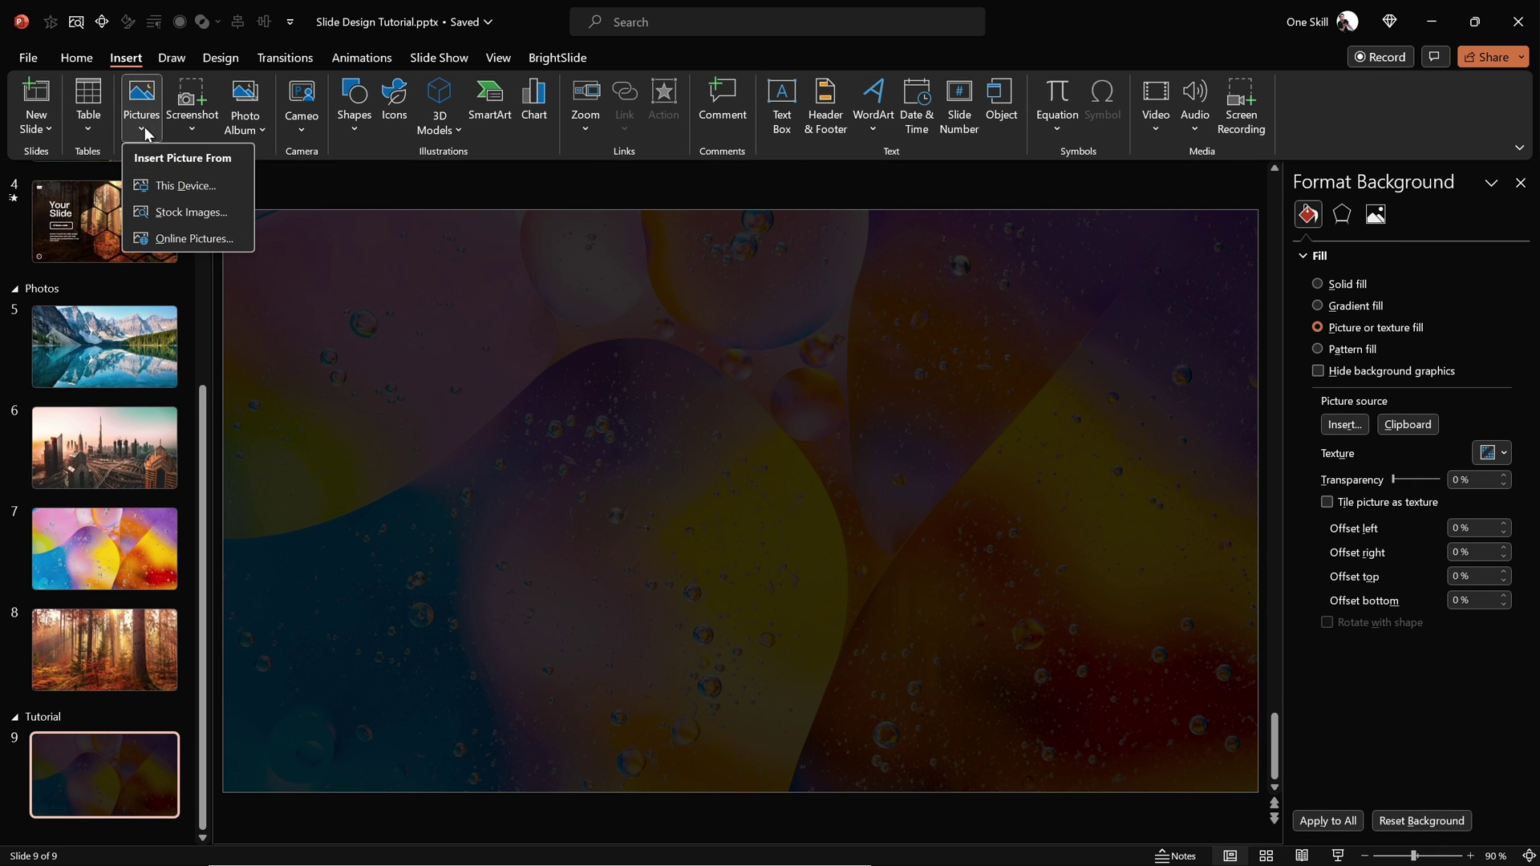
{"action": "left_click", "coordinate": [220, 182]}
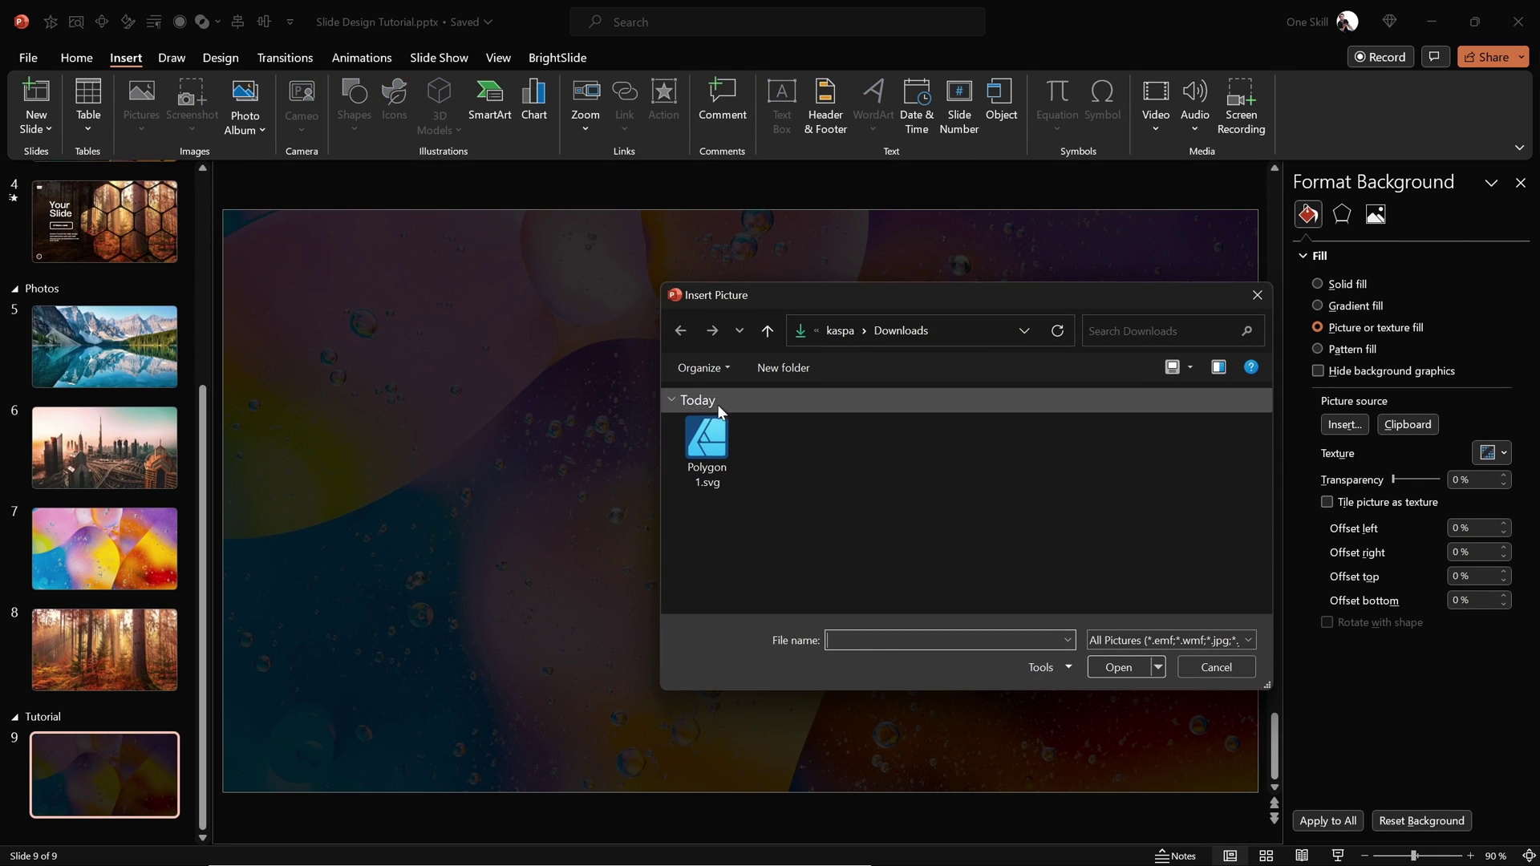
{"action": "left_click", "coordinate": [711, 441]}
{"action": "left_click", "coordinate": [1123, 668]}
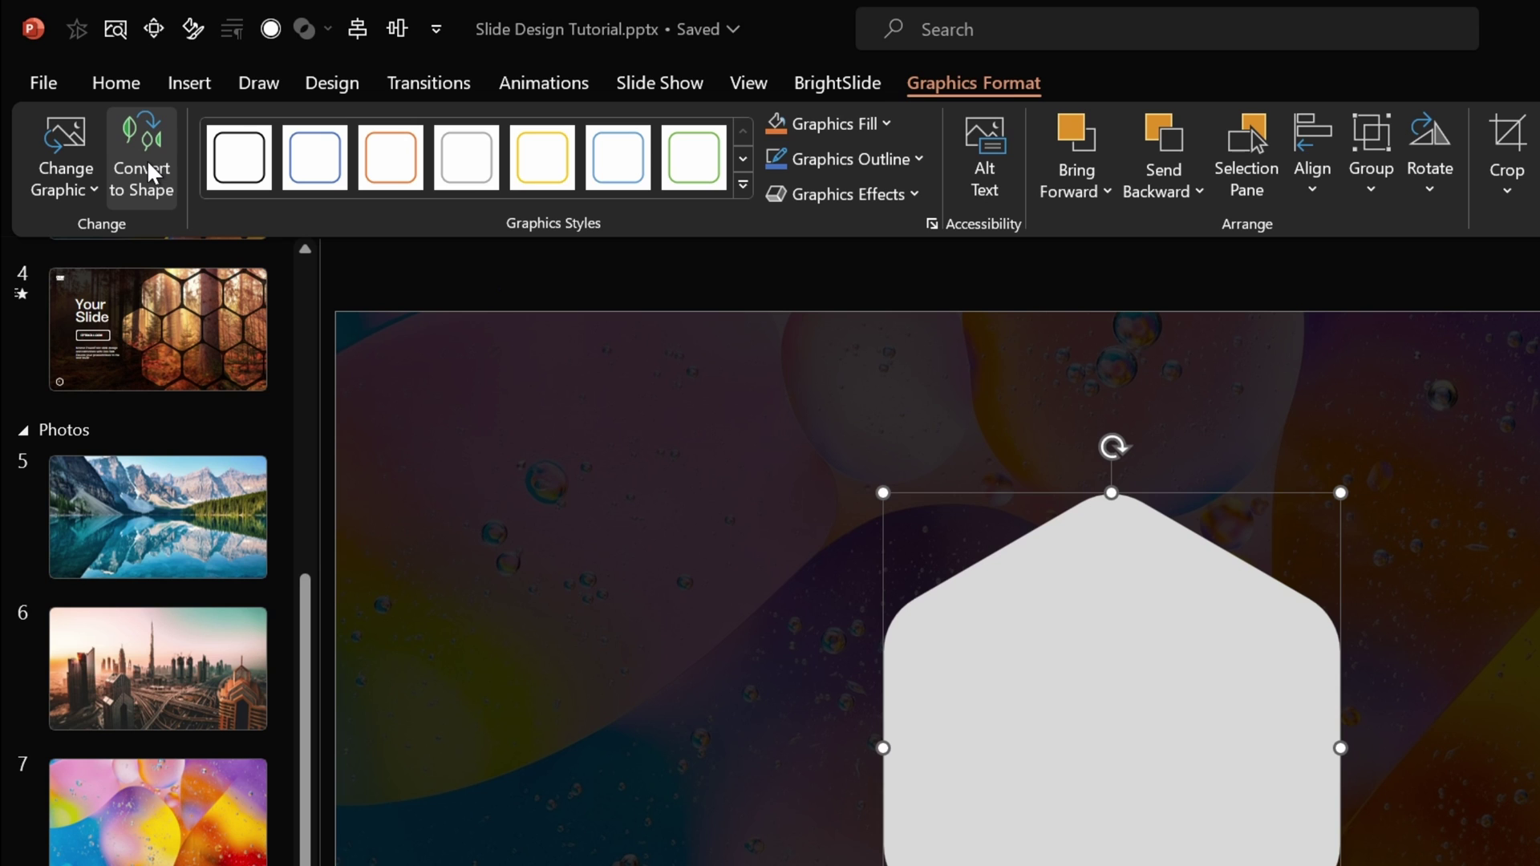
- Convert the imported hexagon graphic to a shape, reposition it, and restore a solid fill
{"action": "left_click", "coordinate": [147, 160]}
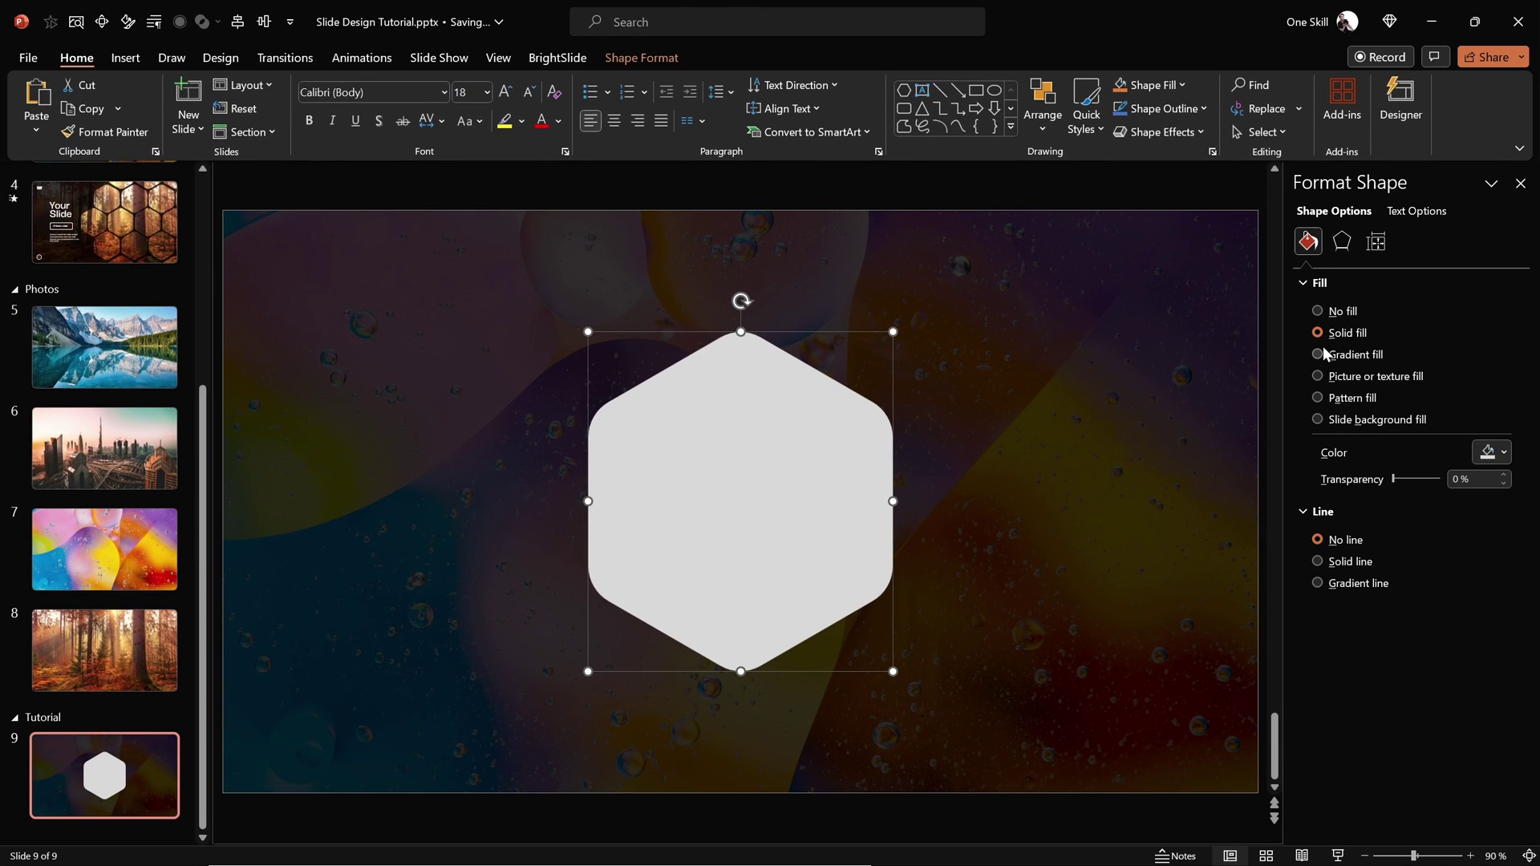
{"action": "left_click", "coordinate": [1322, 421]}
{"action": "left_click_drag", "start_coordinate": [810, 470], "coordinate": [857, 459]}
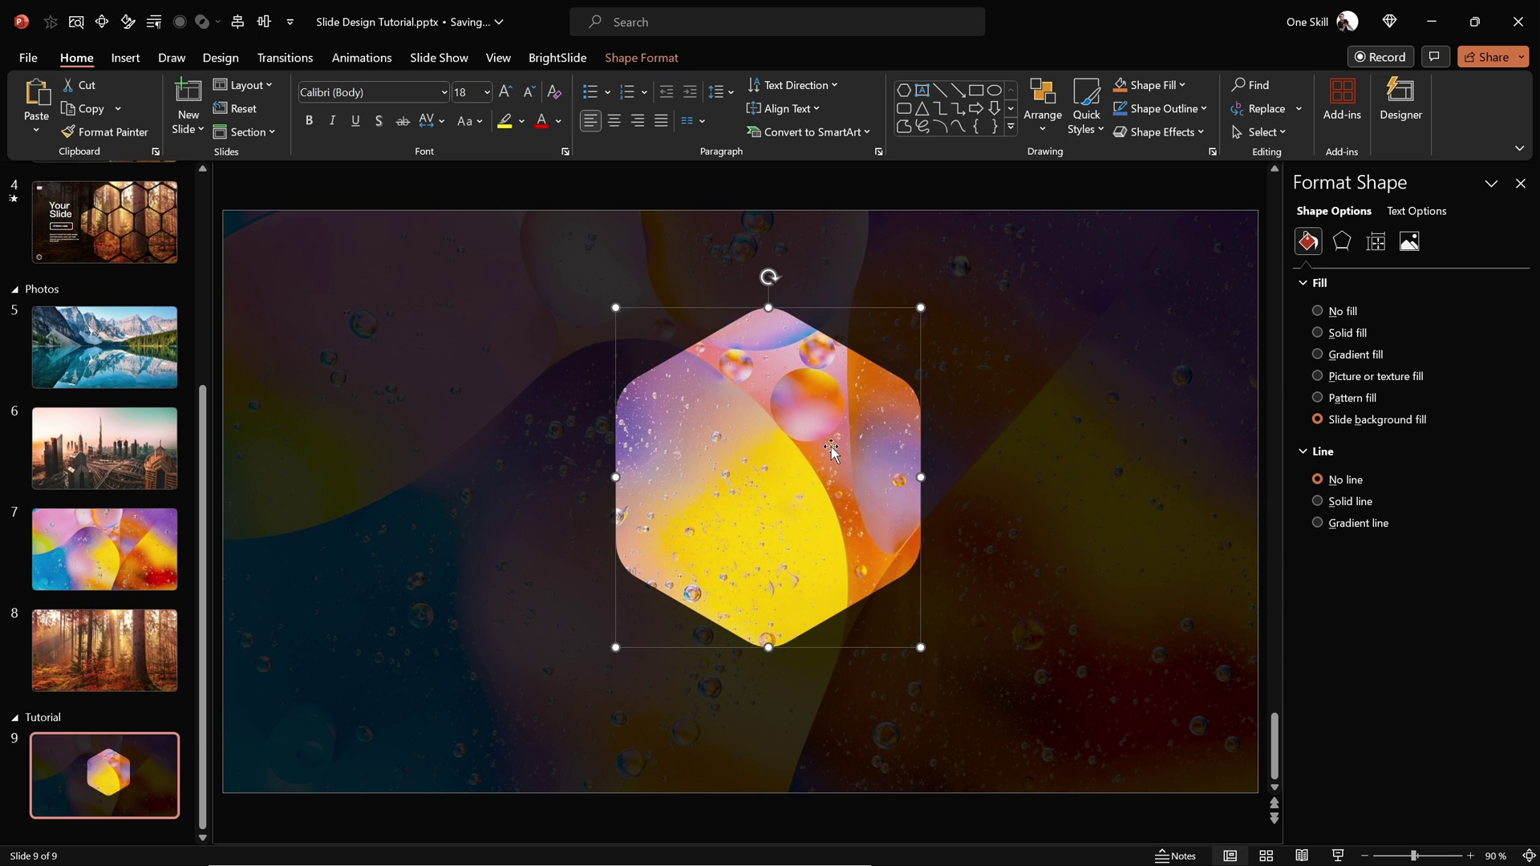
{"action": "left_click", "coordinate": [1319, 332]}
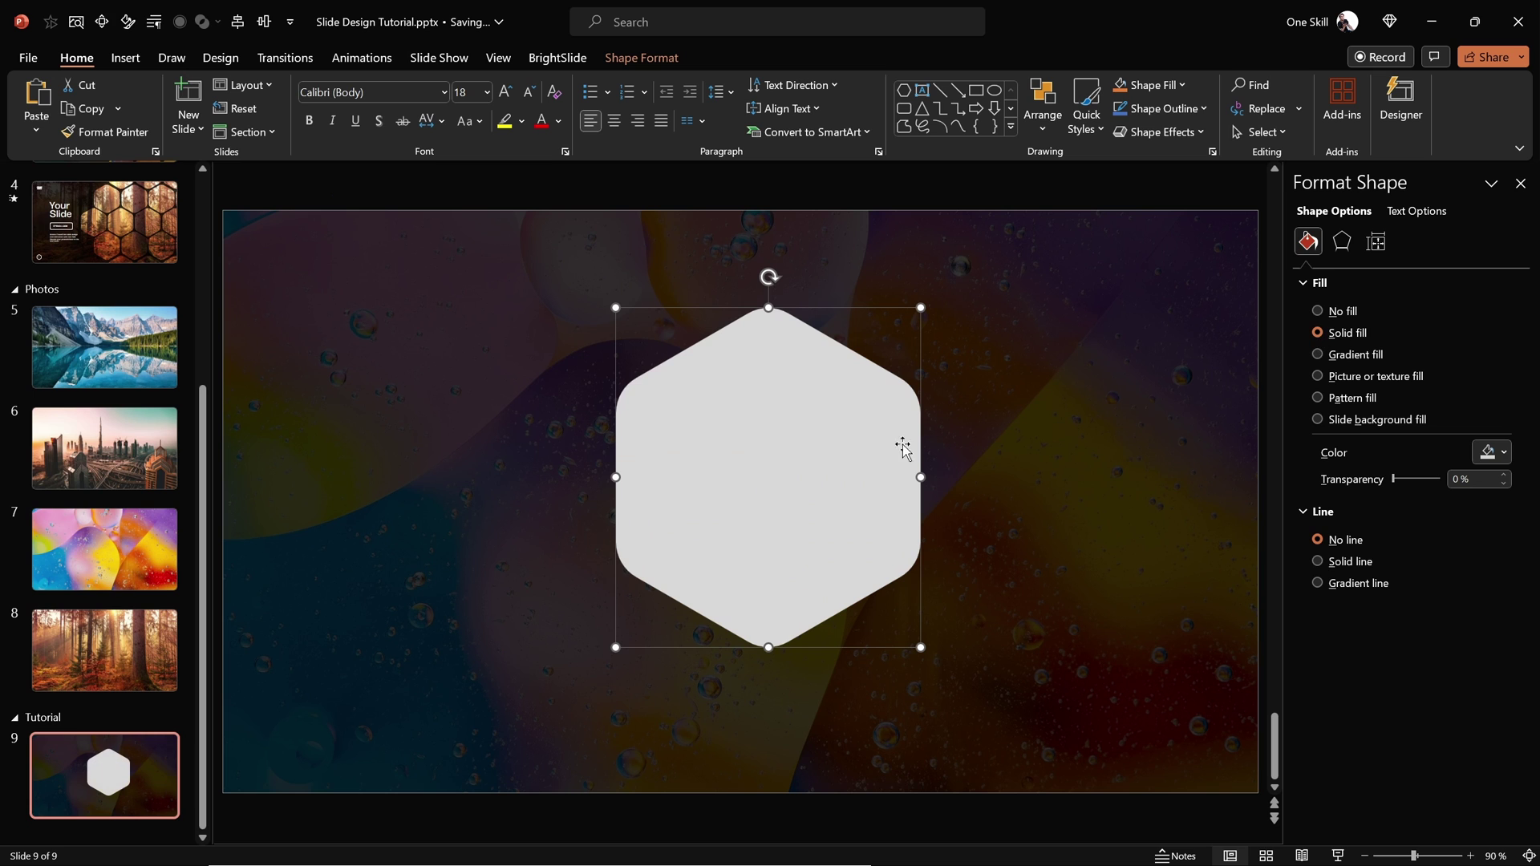
- Set the hexagon's height to 7 cm, giving a 6.29 cm width
{"action": "left_click", "coordinate": [645, 65]}
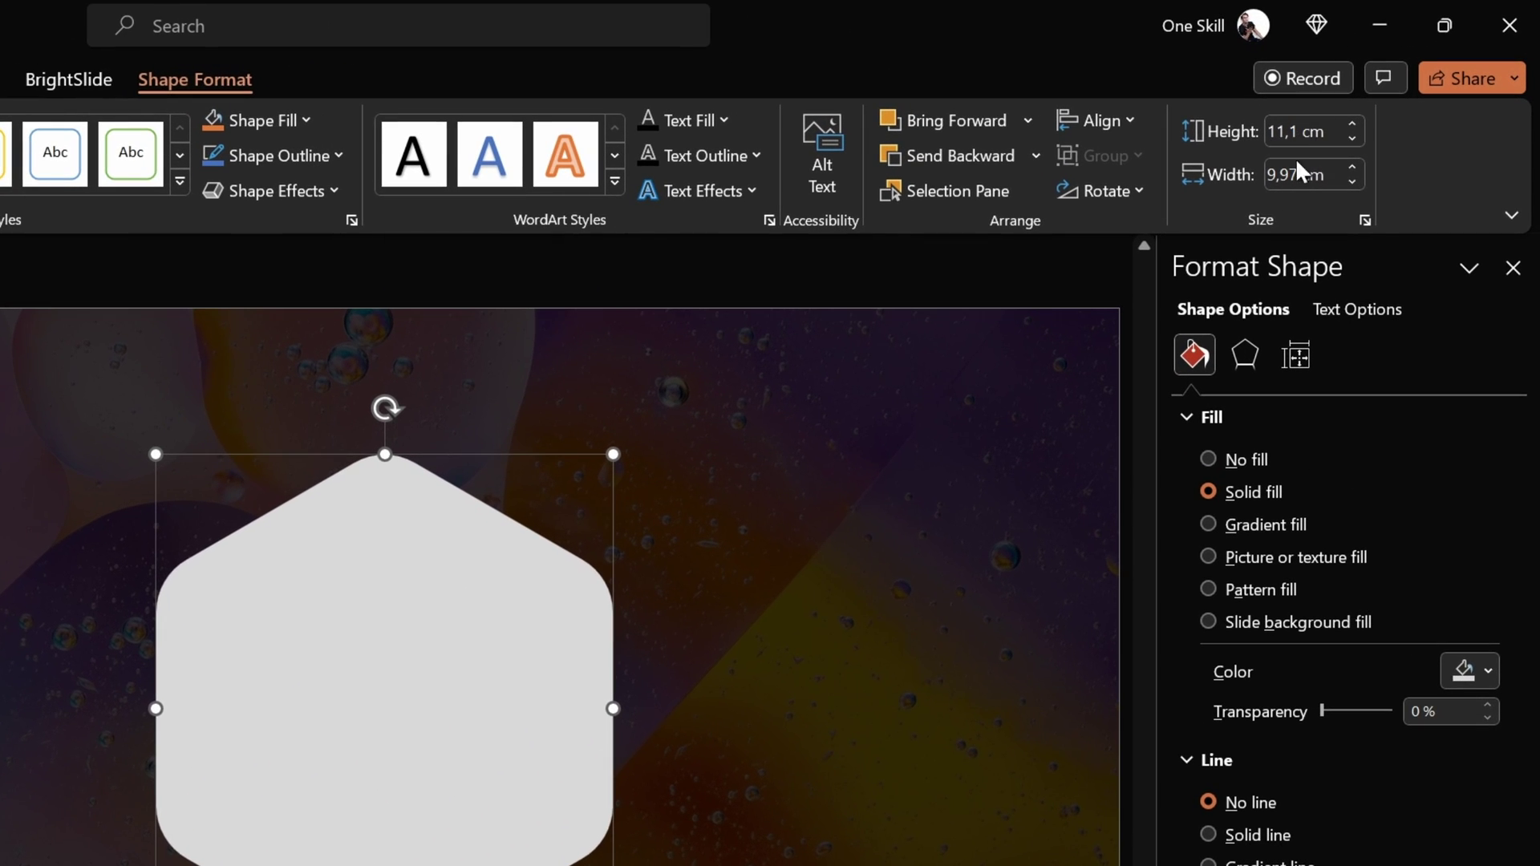
{"action": "left_click", "coordinate": [1365, 222]}
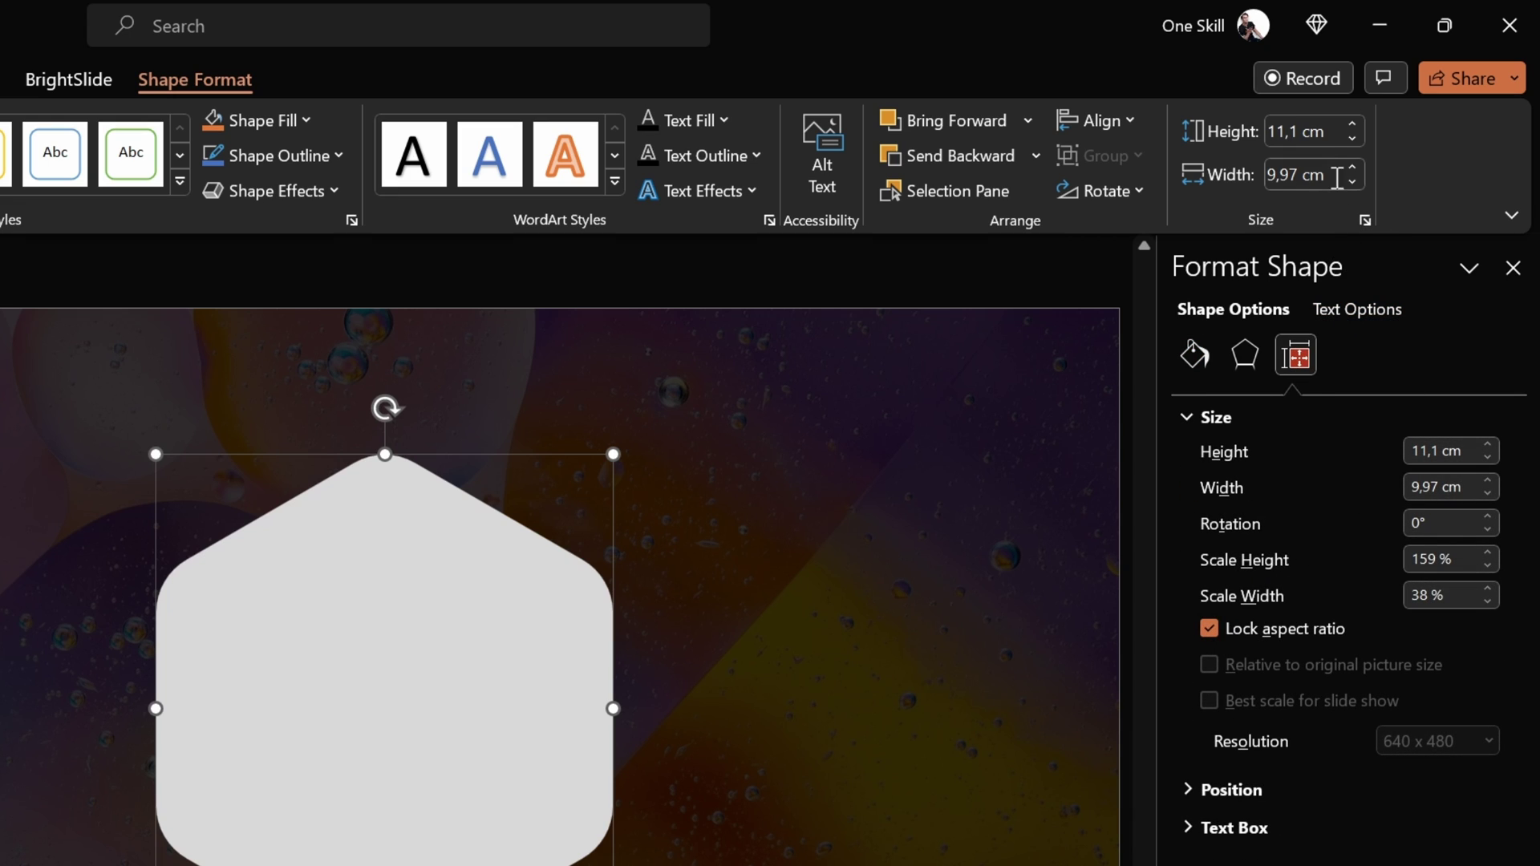
{"action": "left_click", "coordinate": [1333, 128]}
{"action": "type", "text": "7"}
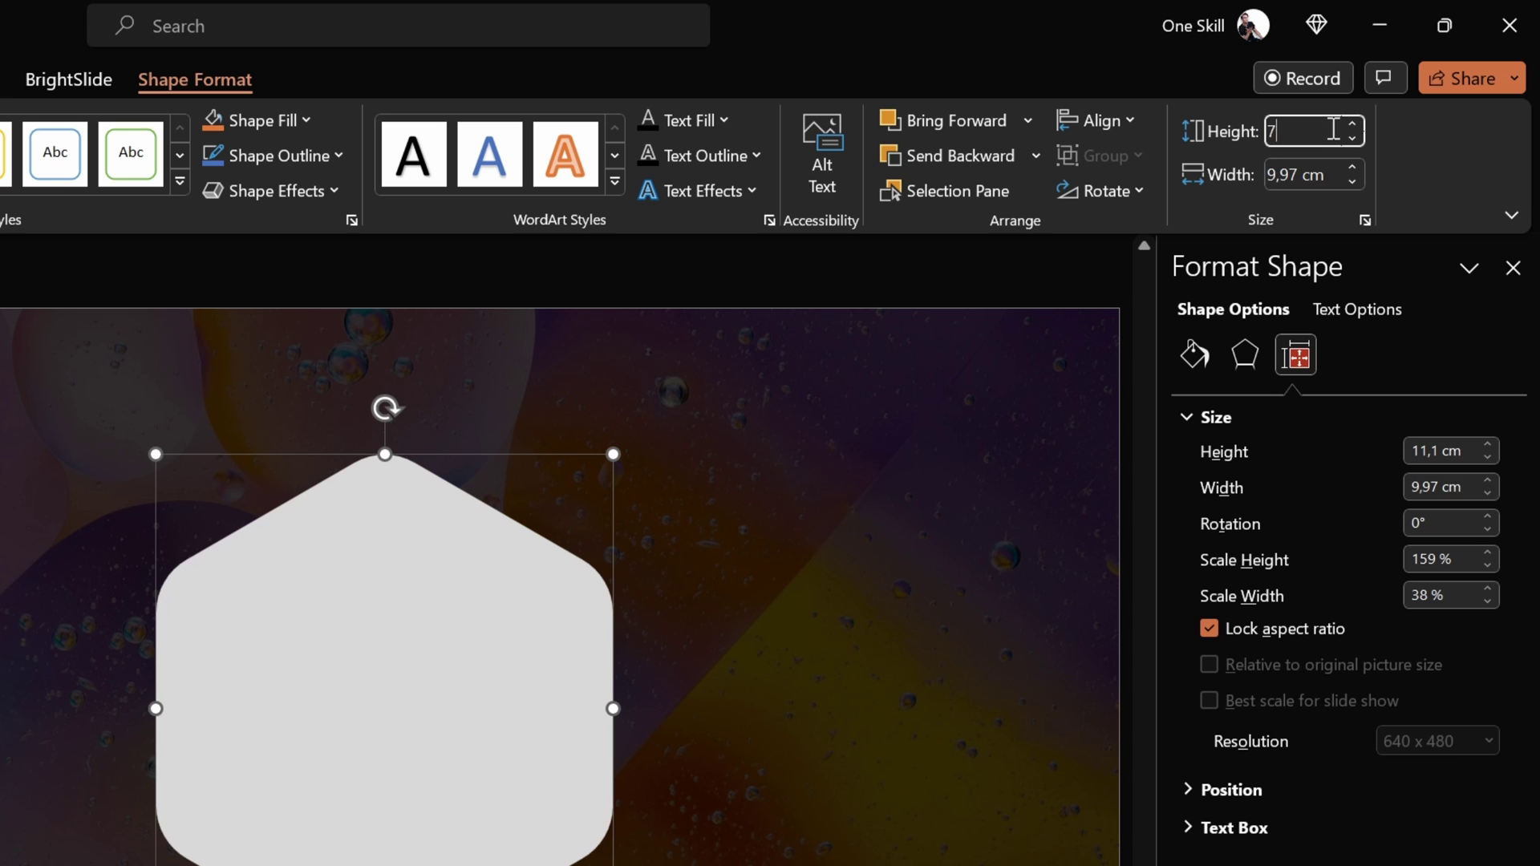
{"action": "key", "text": "Return"}
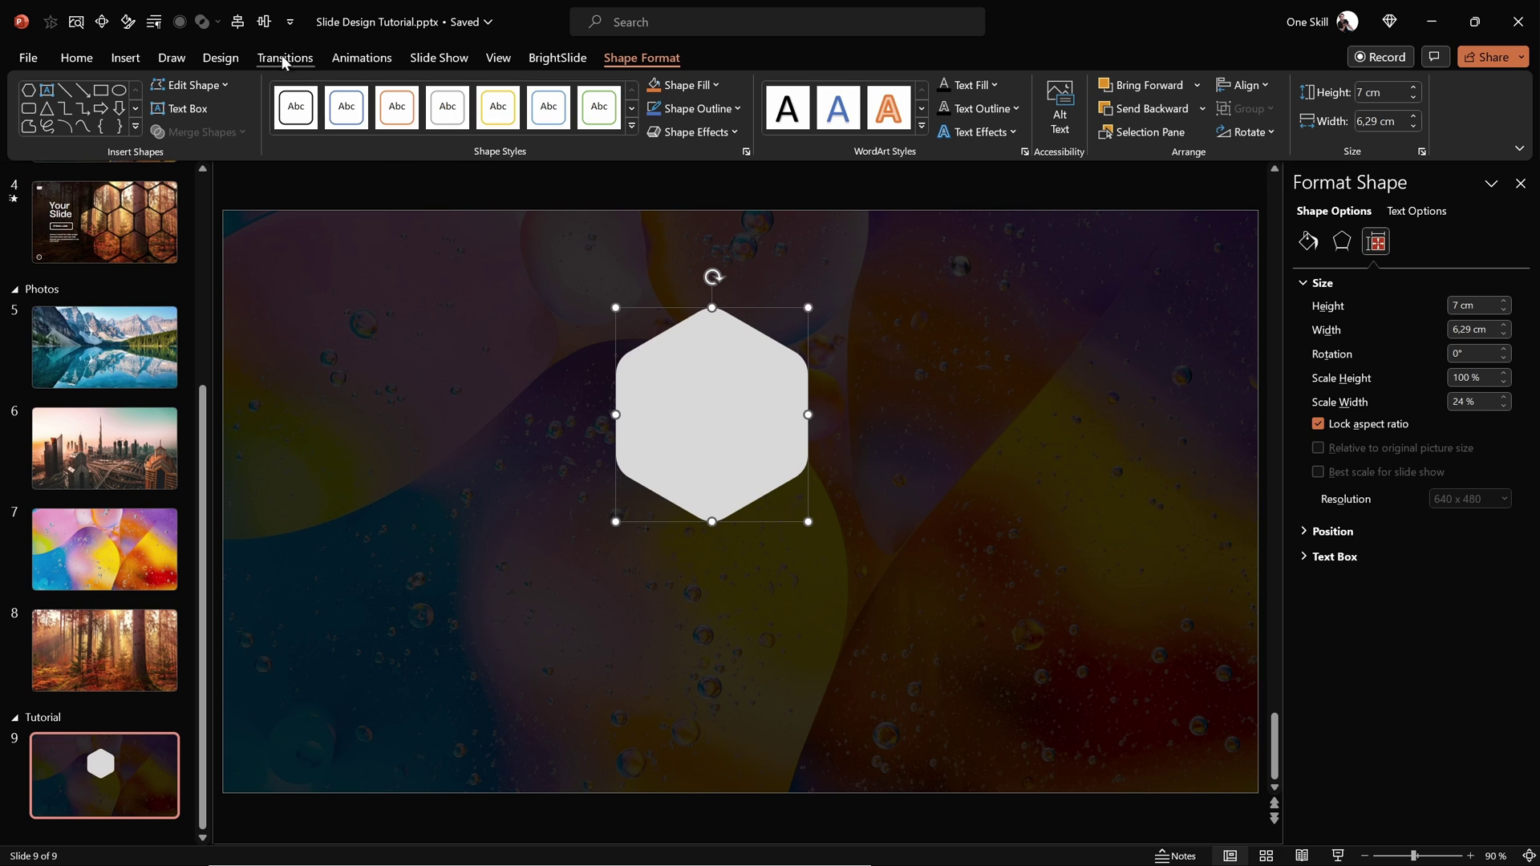
- Lower the hexagon and duplicate it rightward into a row of copies
{"action": "left_click_drag", "start_coordinate": [735, 434], "coordinate": [735, 522]}
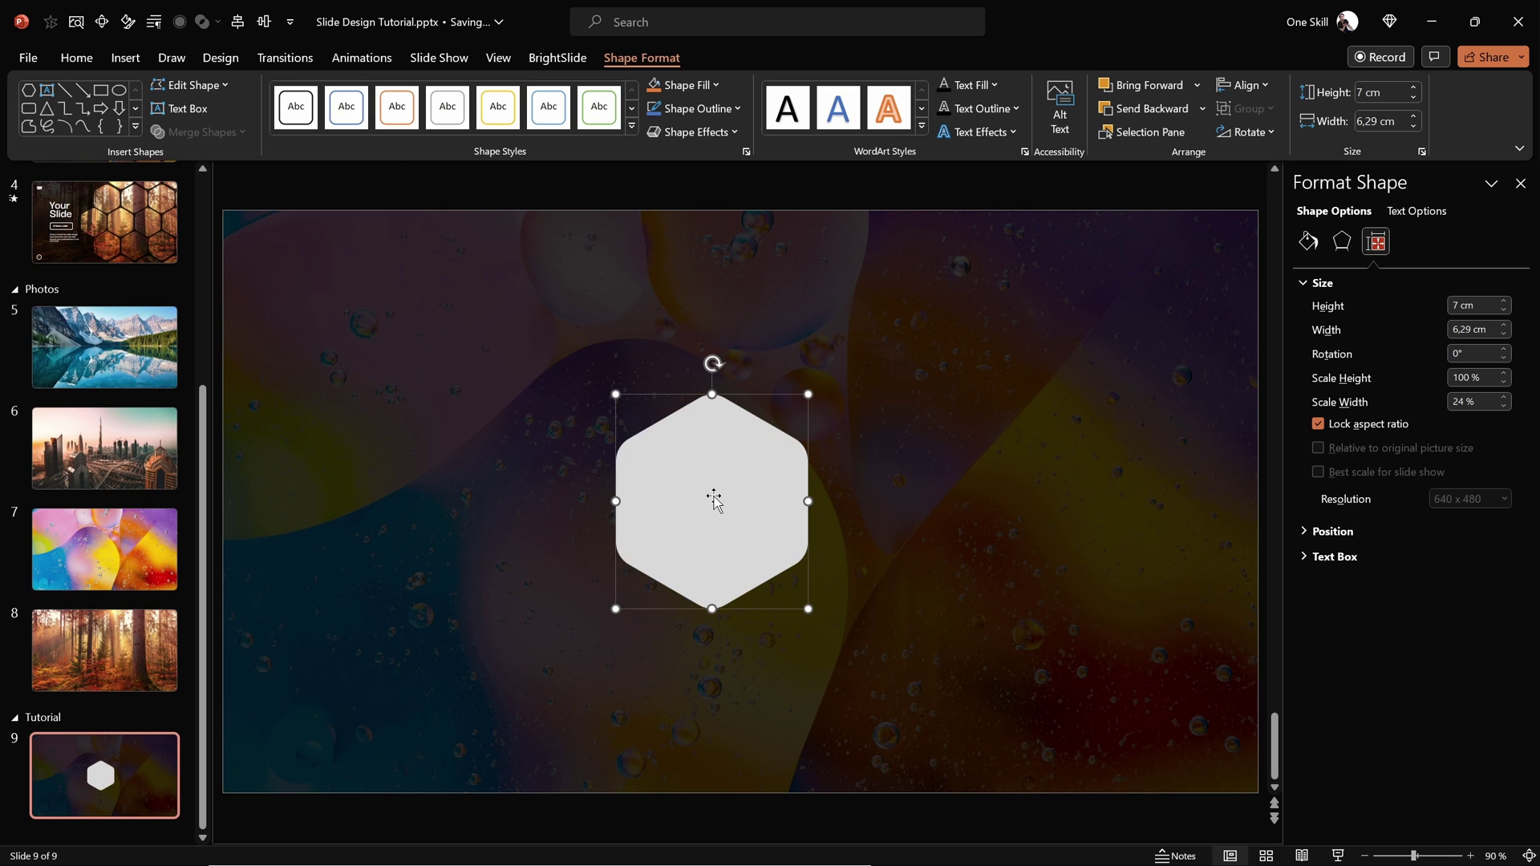
{"action": "left_click_drag", "start_coordinate": [688, 486], "coordinate": [896, 493]}
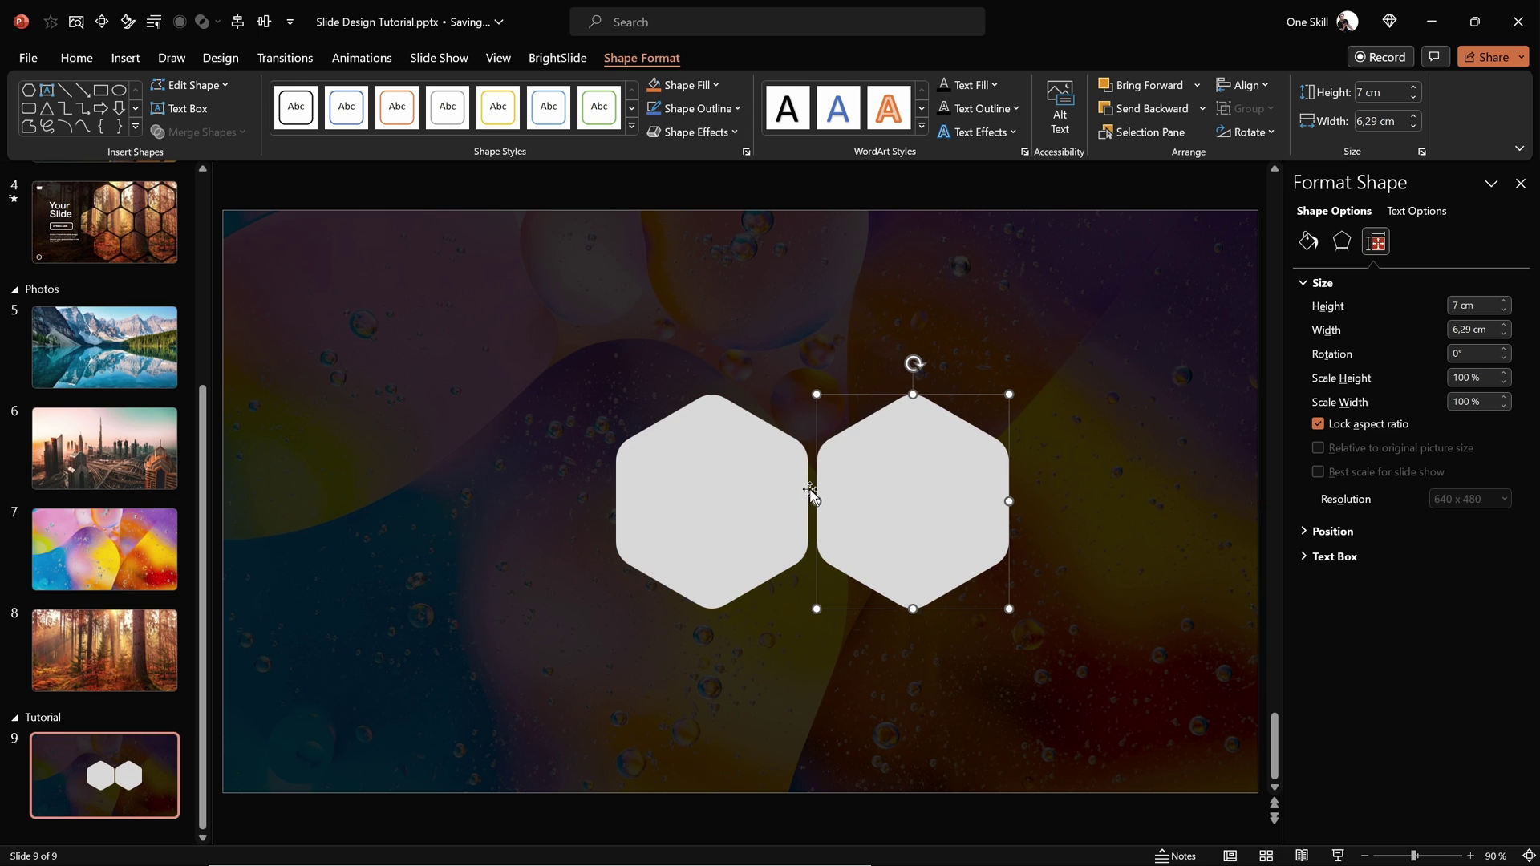
{"action": "left_click_drag", "start_coordinate": [884, 488], "coordinate": [1093, 487]}
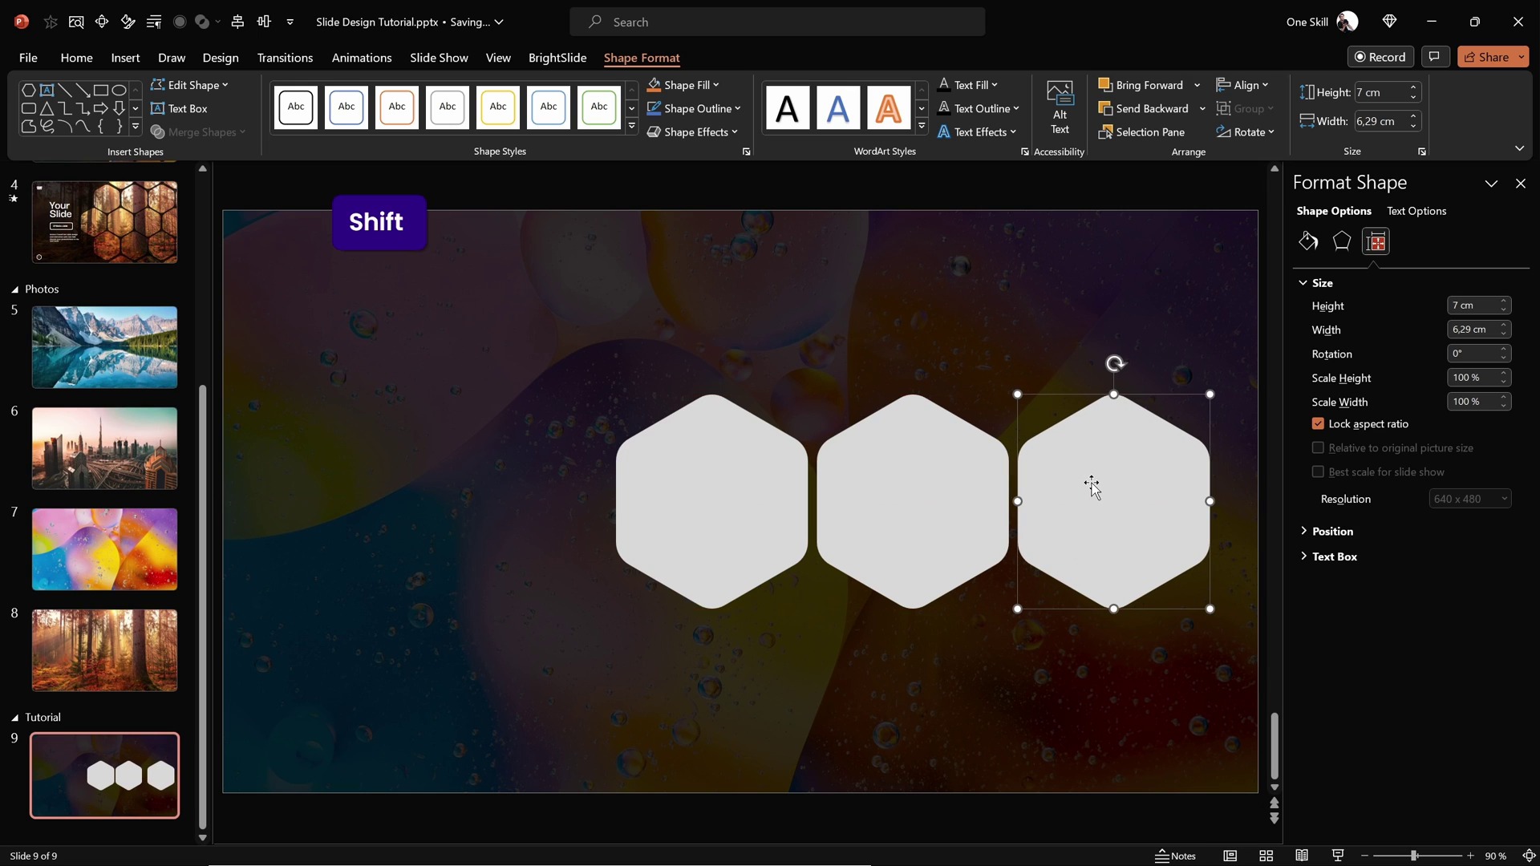
{"action": "left_click", "coordinate": [904, 492], "text": "shift"}
{"action": "left_click", "coordinate": [742, 492], "text": "shift"}
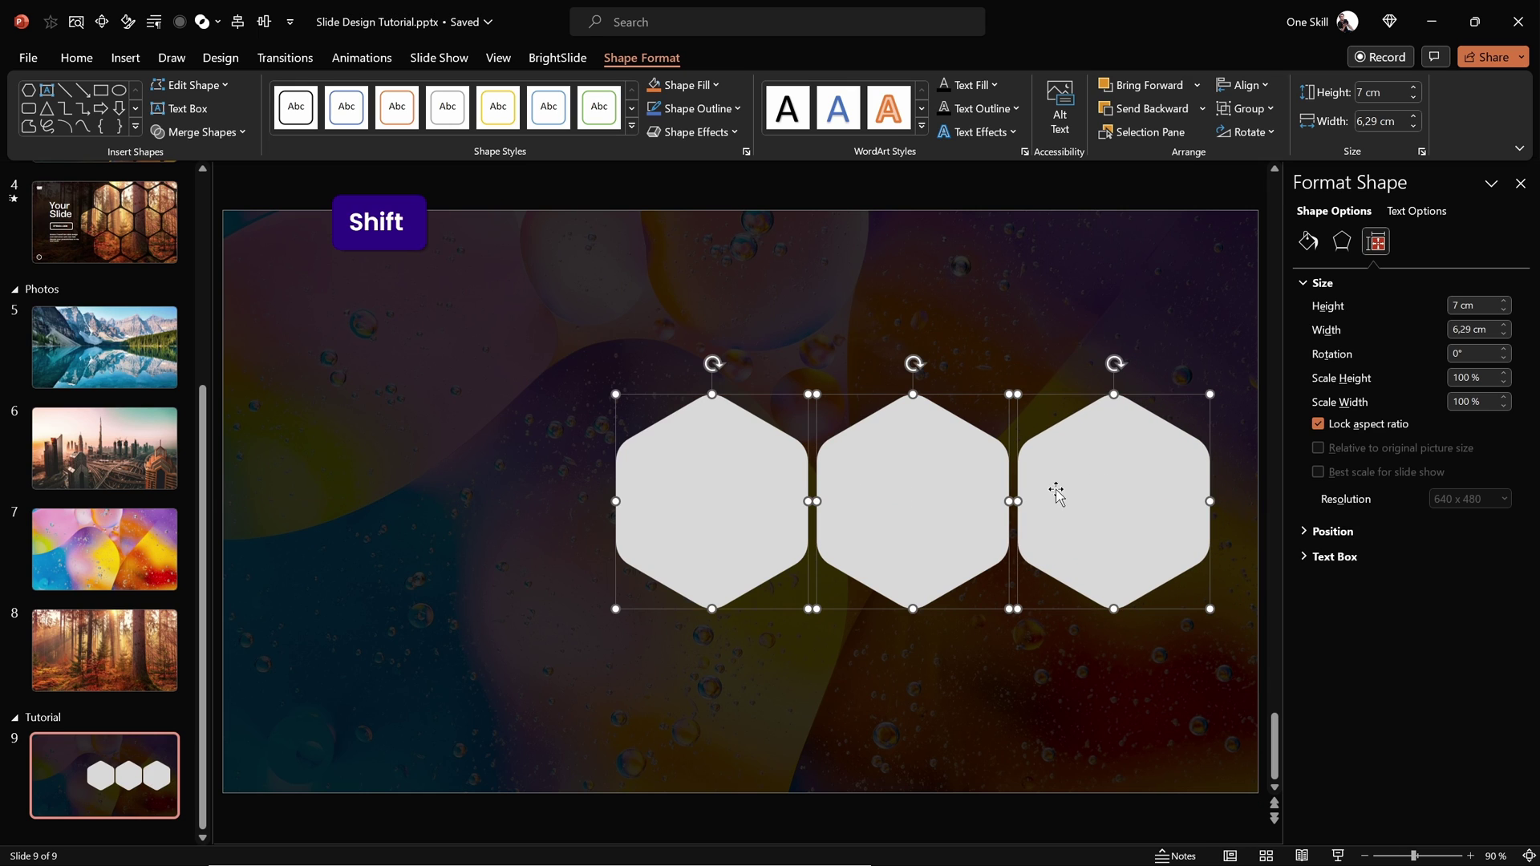
{"action": "left_click_drag", "start_coordinate": [1141, 489], "coordinate": [1095, 483]}
{"action": "left_click", "coordinate": [1069, 354]}
- Select all four hexagons and move them together into position on the slide
{"action": "left_click", "coordinate": [954, 474]}
{"action": "left_click", "coordinate": [949, 486], "text": "shift"}
{"action": "left_click", "coordinate": [749, 491], "text": "shift"}
{"action": "left_click", "coordinate": [550, 482], "text": "shift"}
{"action": "left_click_drag", "start_coordinate": [732, 495], "coordinate": [860, 497]}
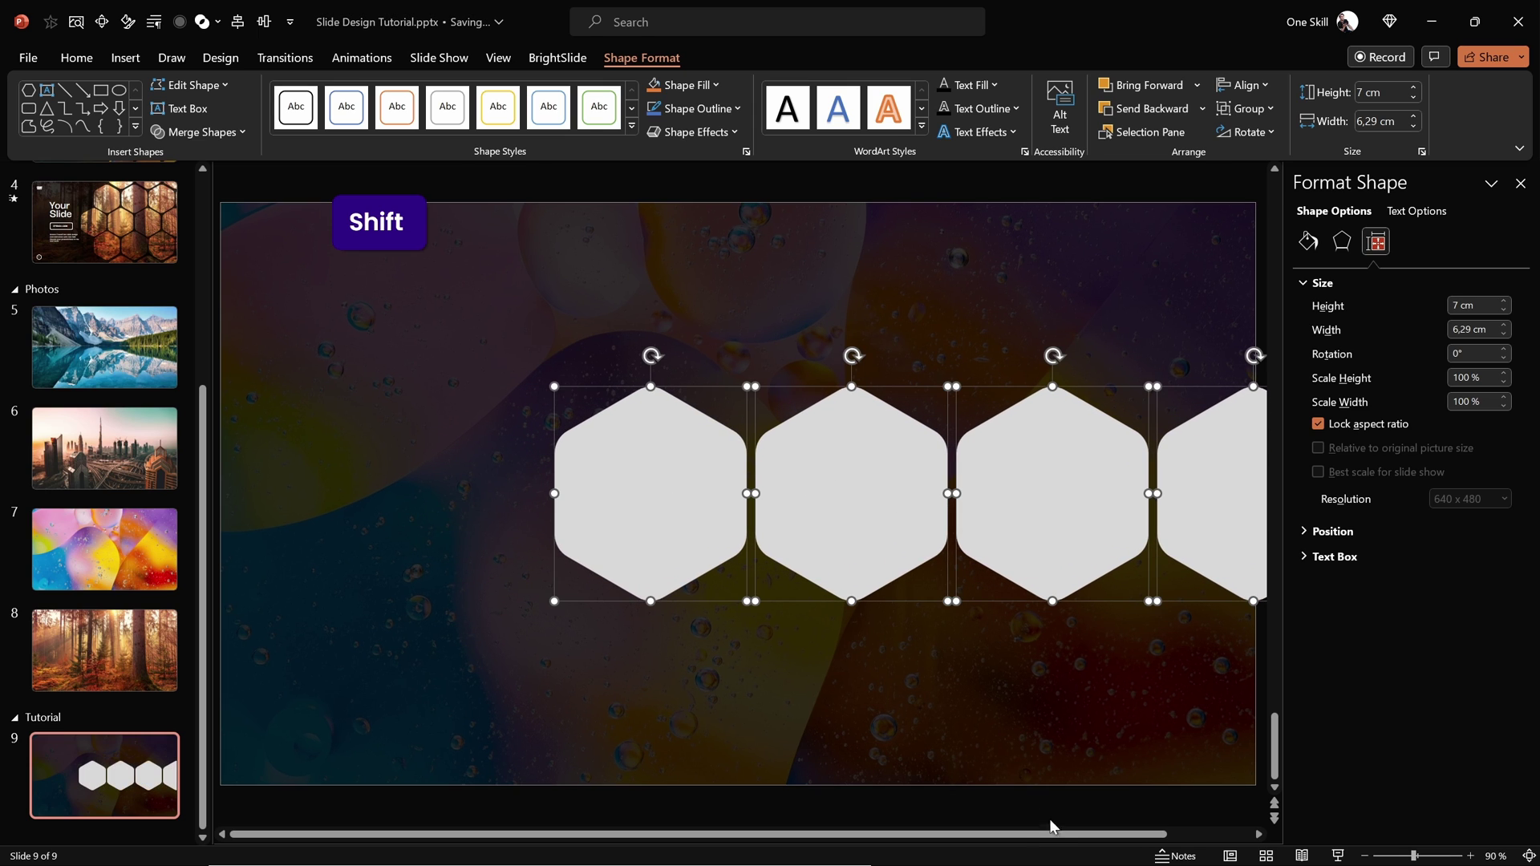
{"action": "left_click_drag", "start_coordinate": [1086, 835], "coordinate": [1171, 837]}
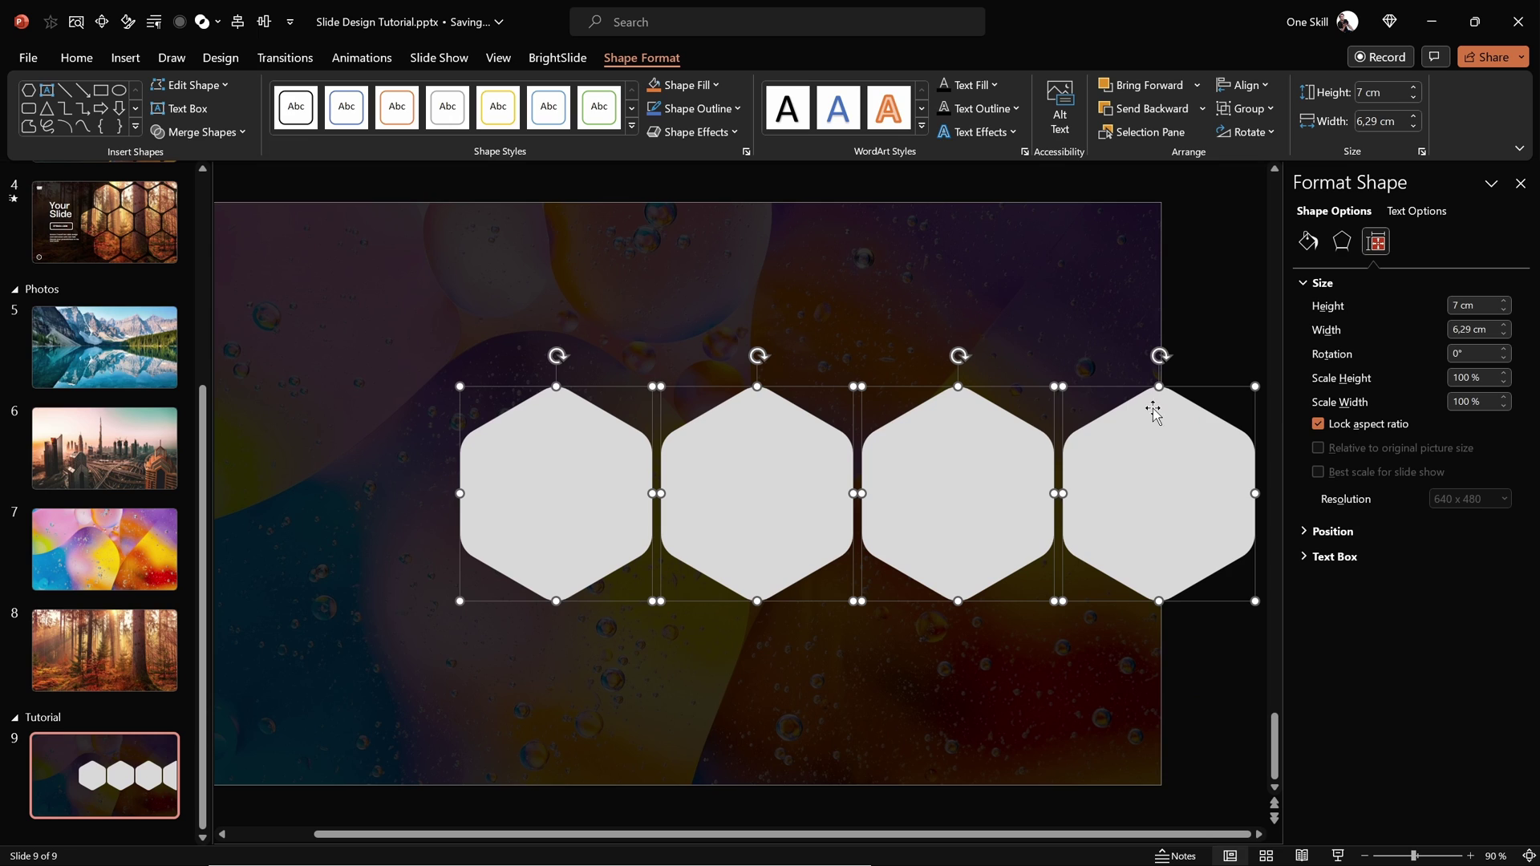
{"action": "key", "text": "Right"}
{"action": "key", "text": "Right"}
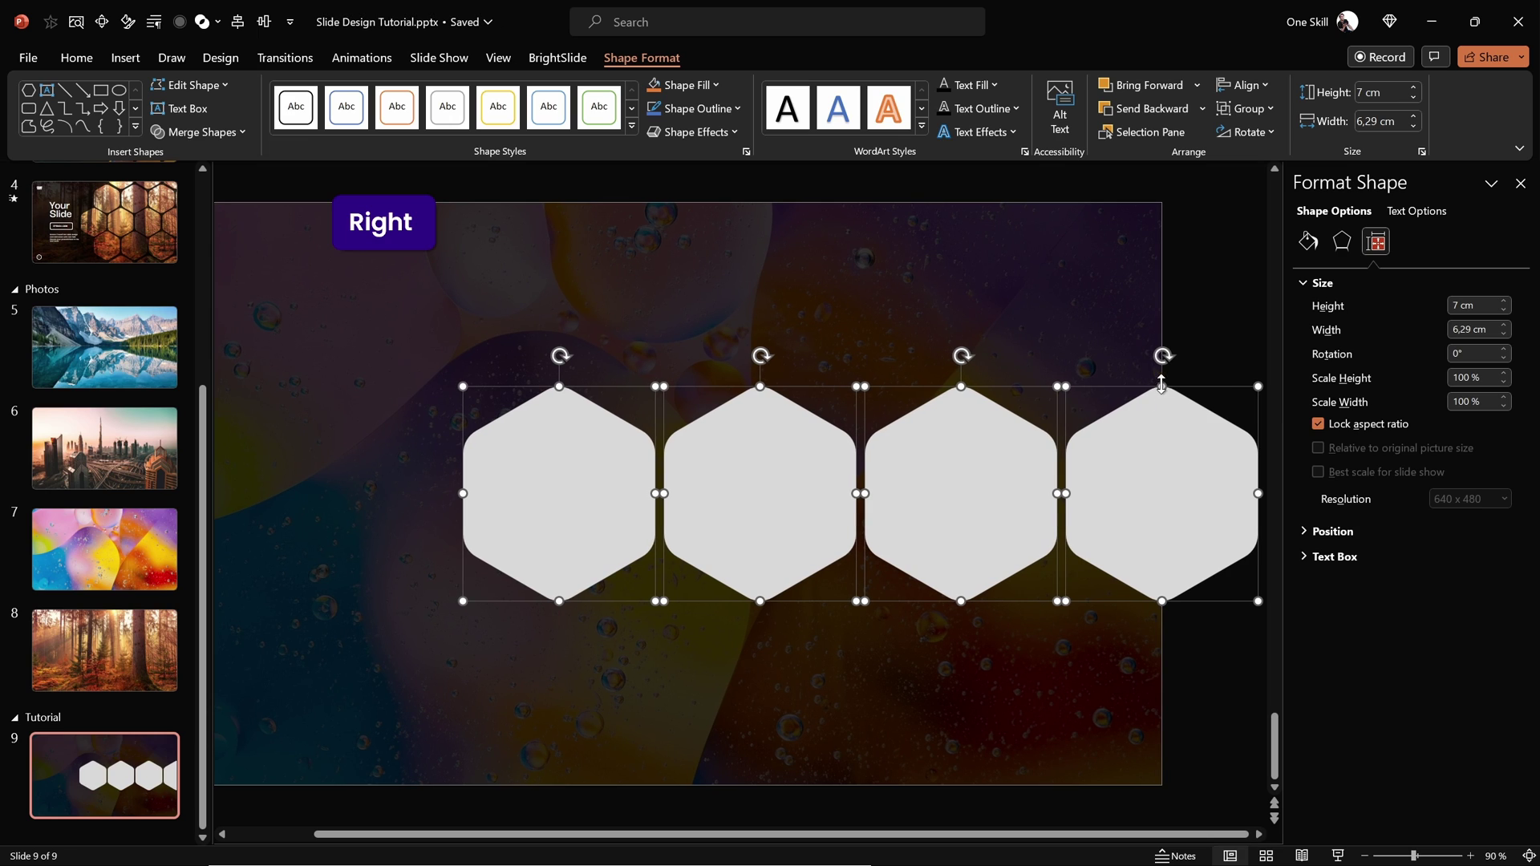
- Group the four hexagons into one 26.02 × 7 cm object
{"action": "right_click", "coordinate": [961, 493]}
{"action": "mouse_move", "coordinate": [1058, 171]}
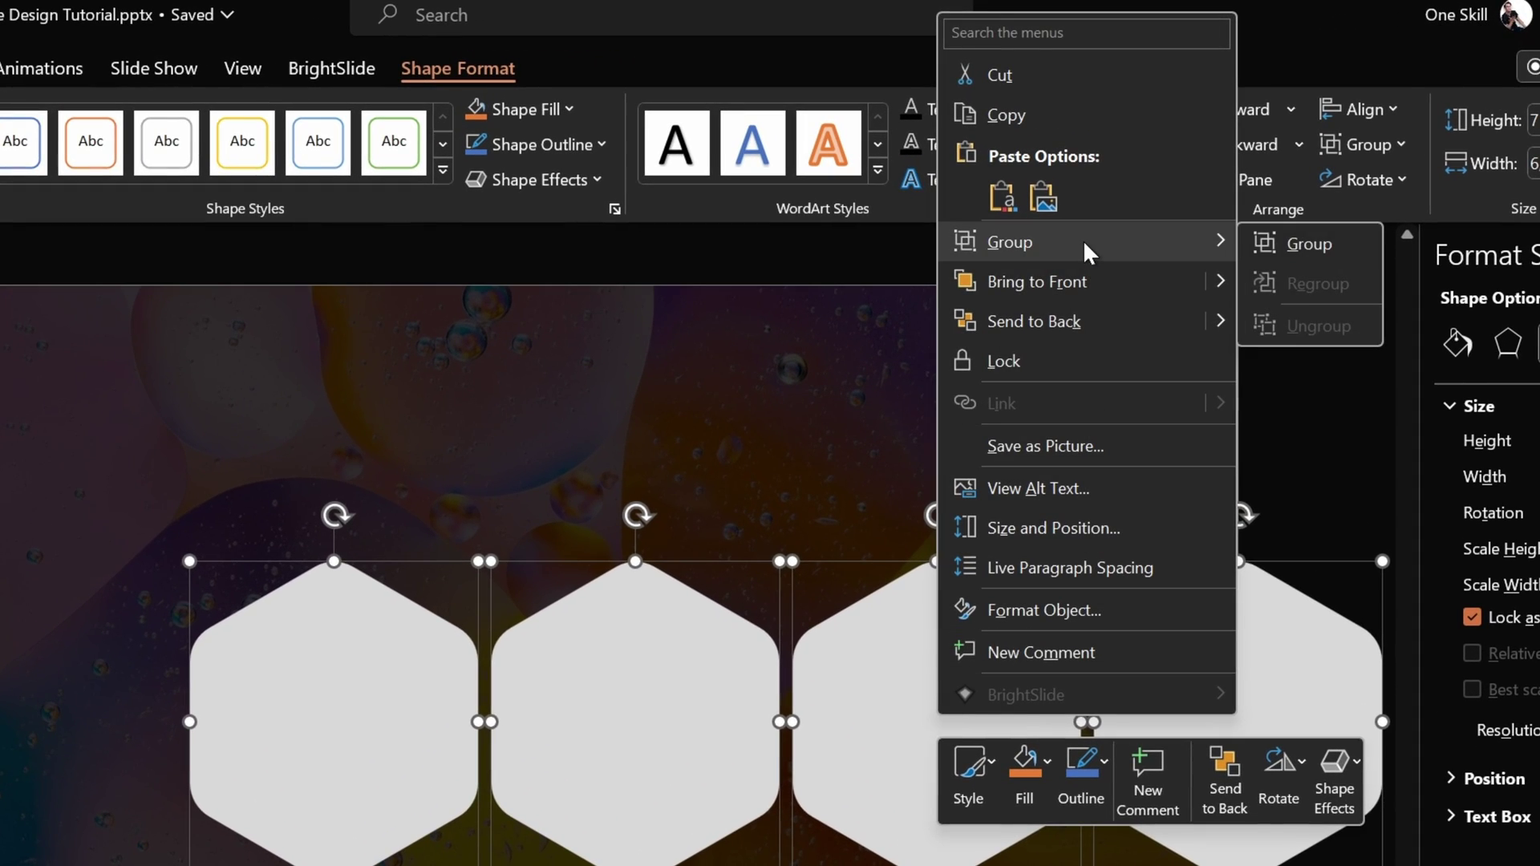
{"action": "left_click", "coordinate": [1289, 239]}
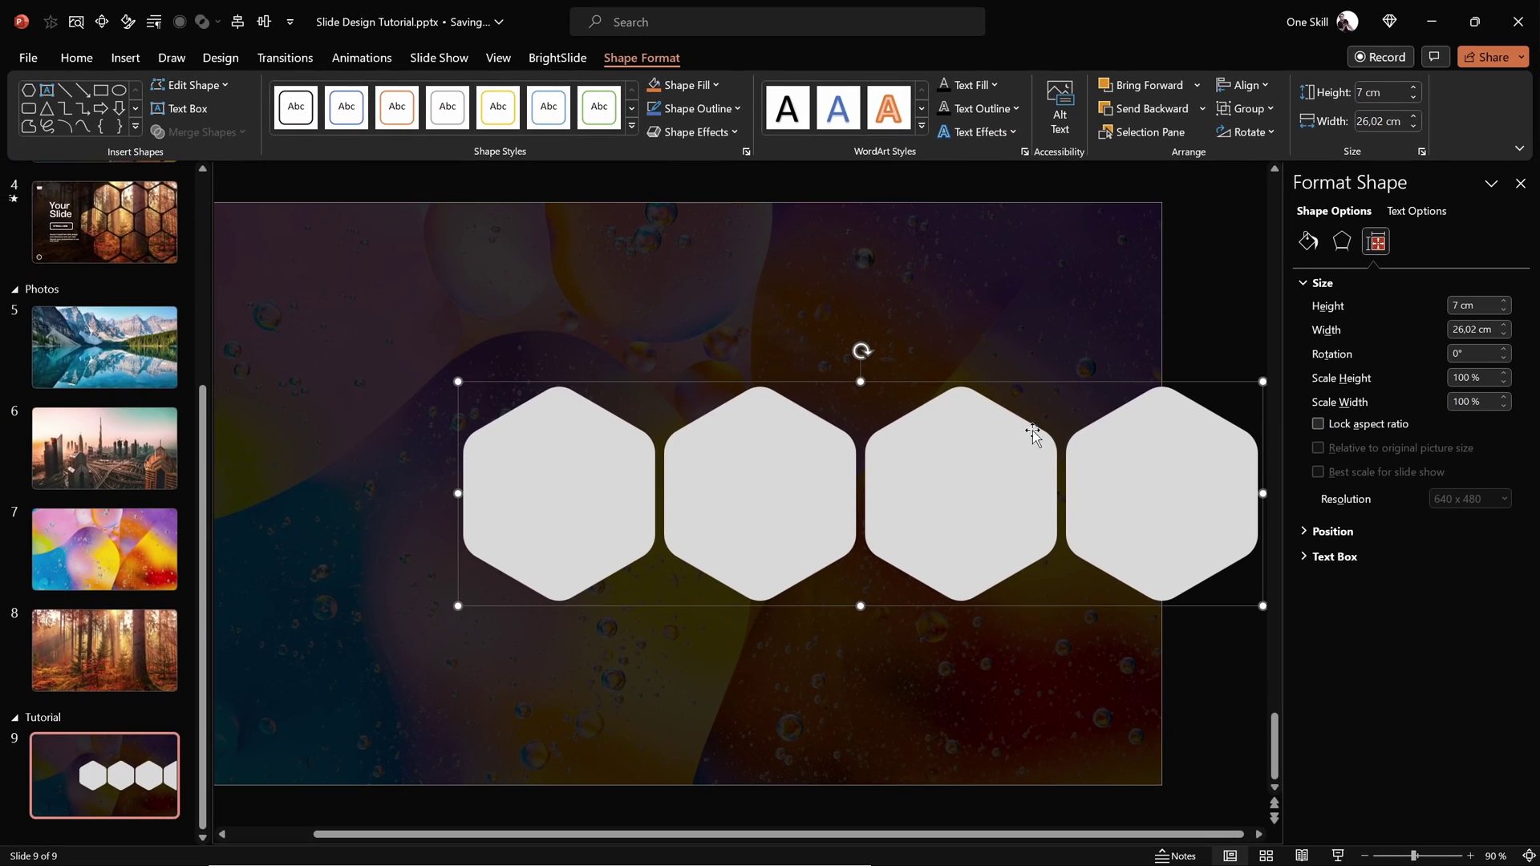